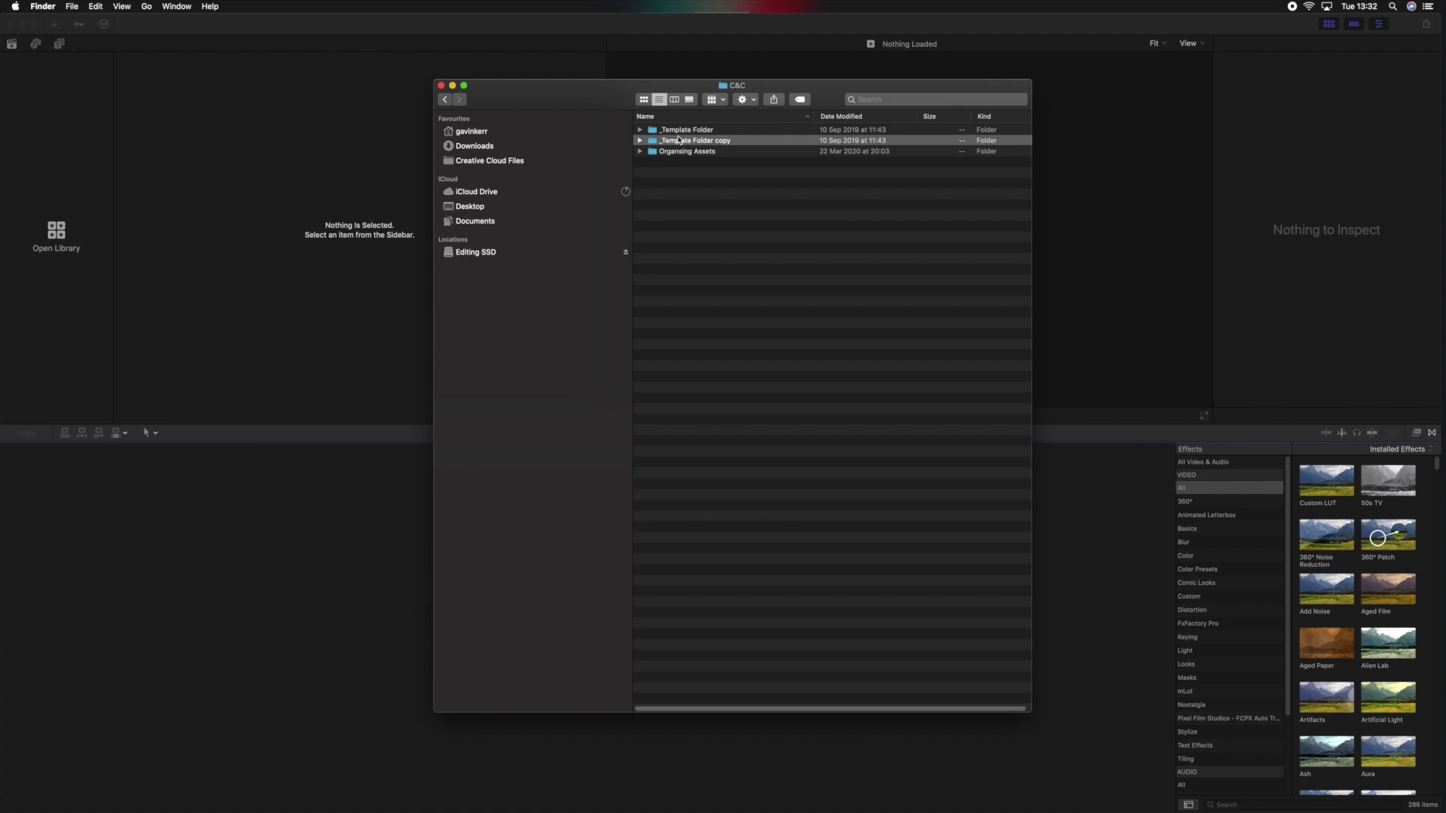
Rename the "_Template Folder copy" folder in C&C as "Coffee & Create"
right_click(680, 140)
left_click(662, 231)
type("Coffee & Create")
key("Return")
Set up a second Finder window beside the first, showing the Coffee & Create folder inside C&C on Editing SSD
left_click_drag(570, 103, 163, 79)
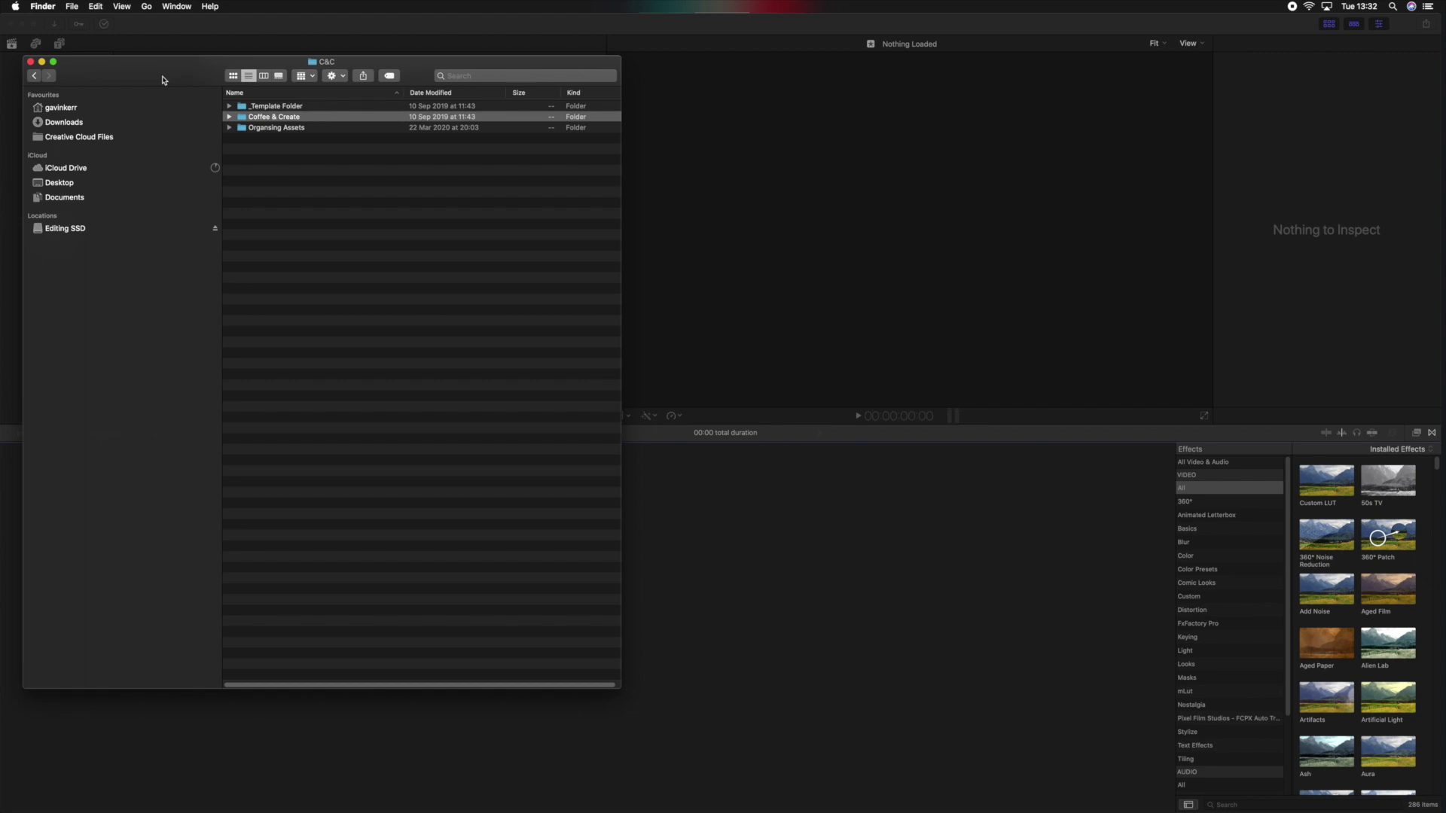
key("super+n")
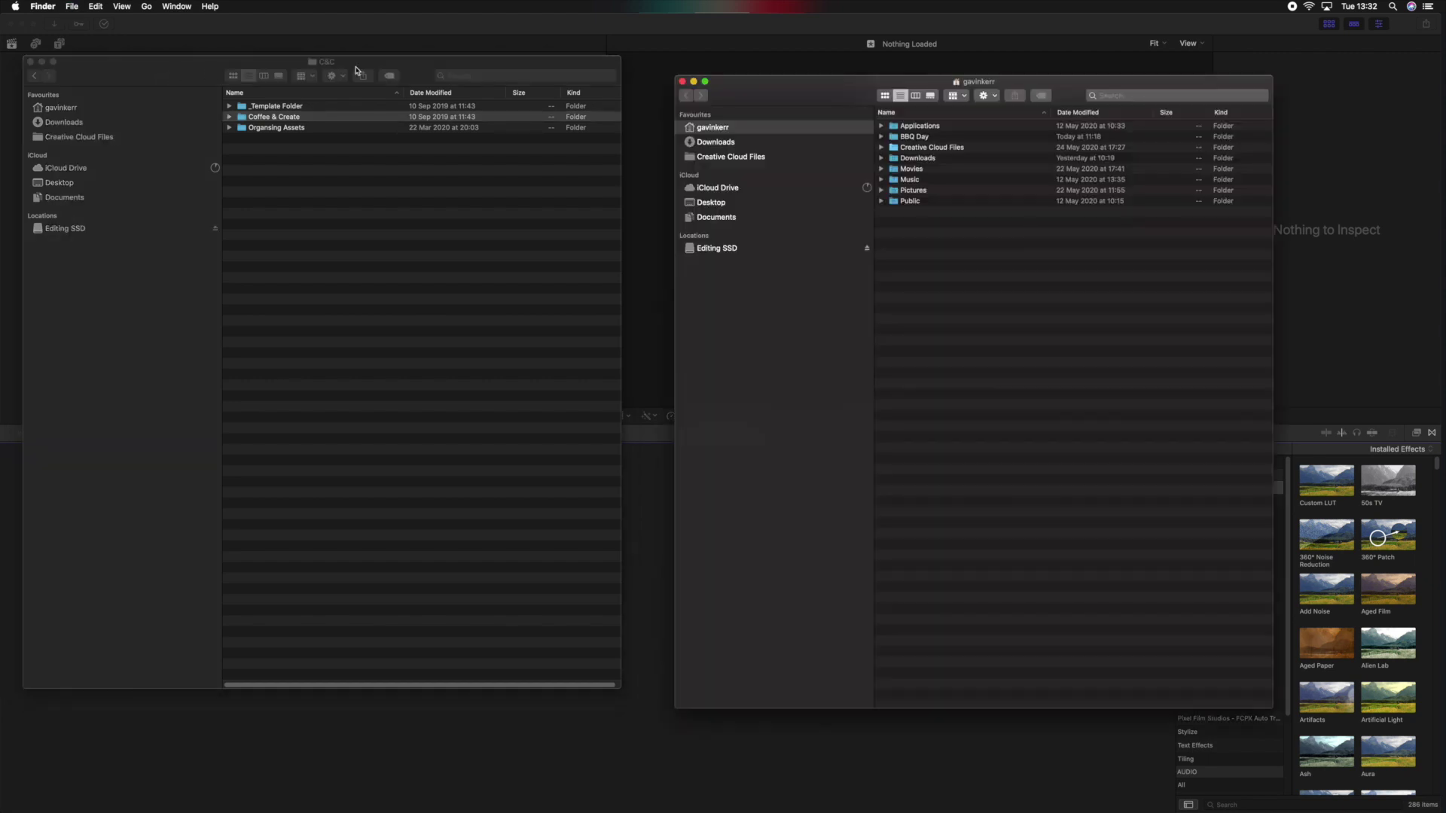
left_click_drag(812, 99, 773, 87)
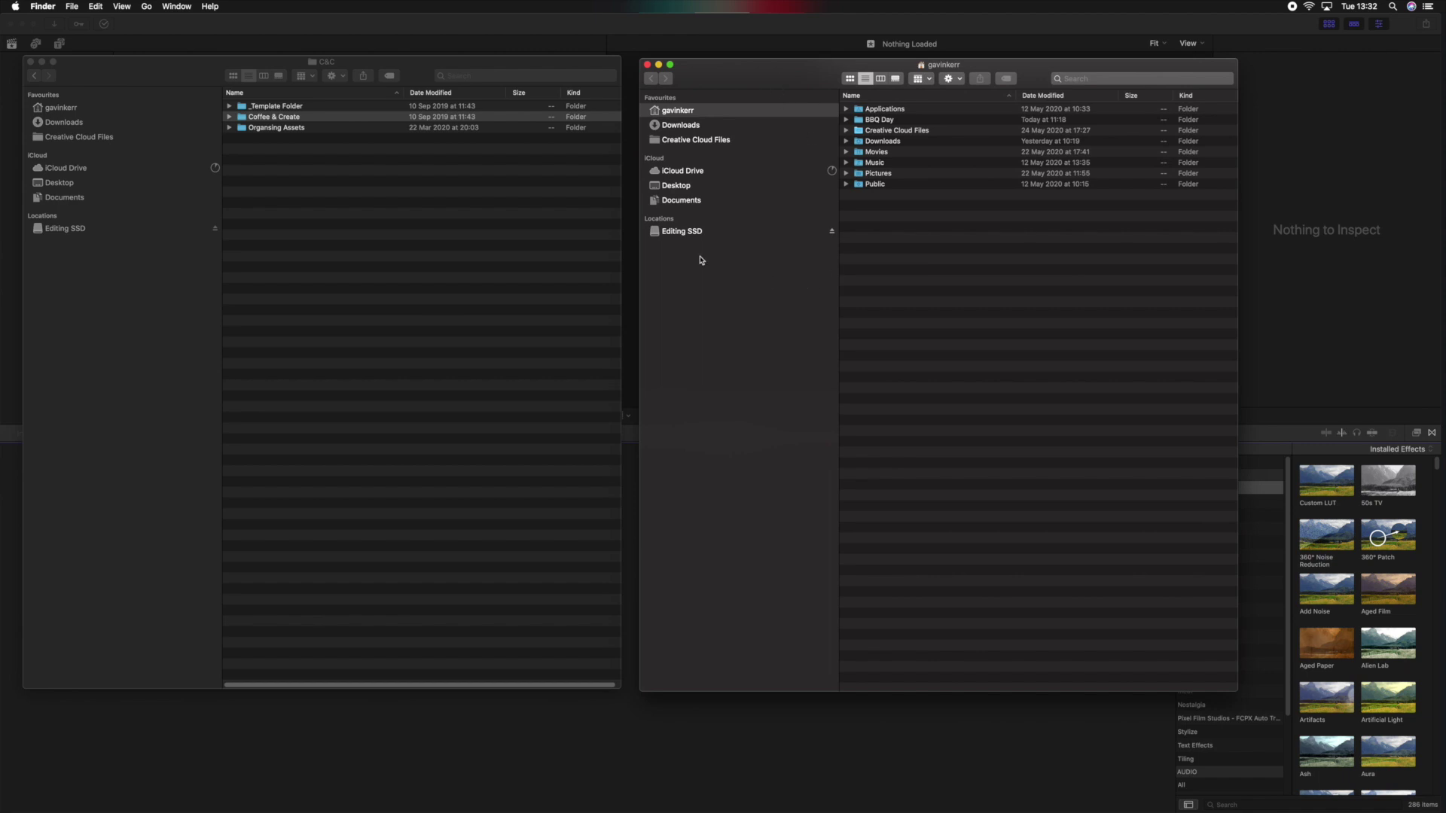
left_click(689, 235)
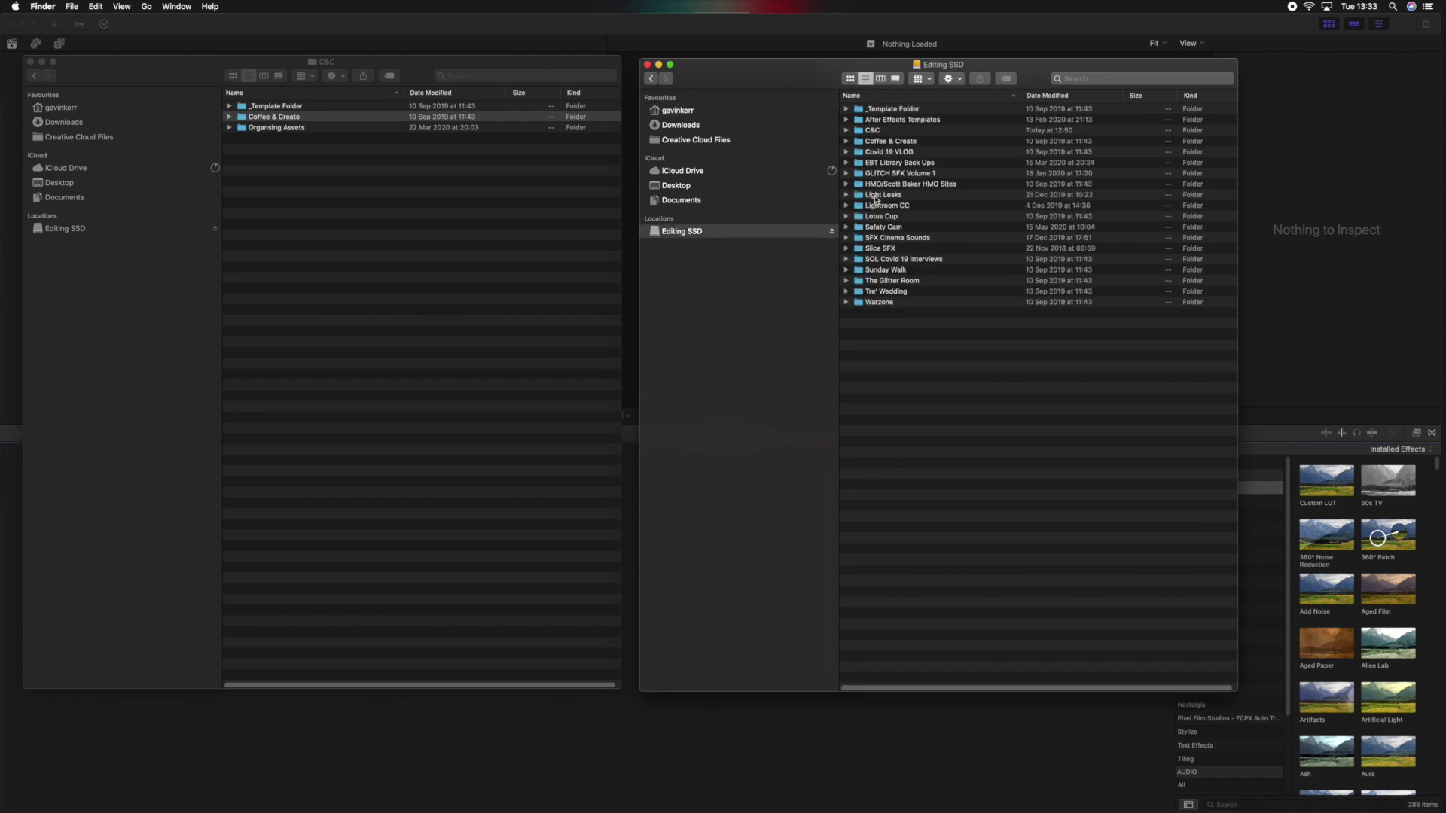
double_click(861, 131)
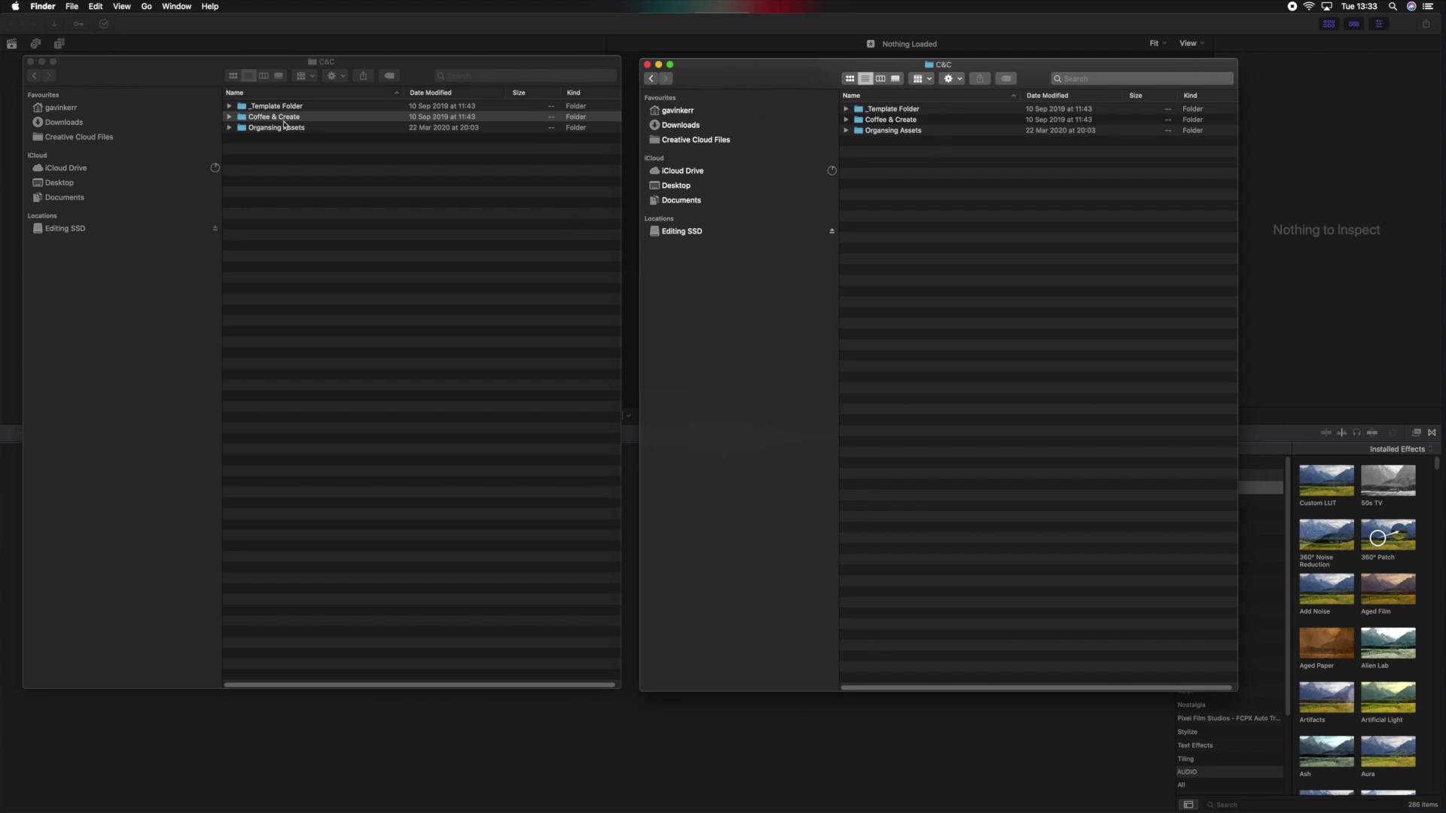
left_click(866, 121)
double_click(861, 120)
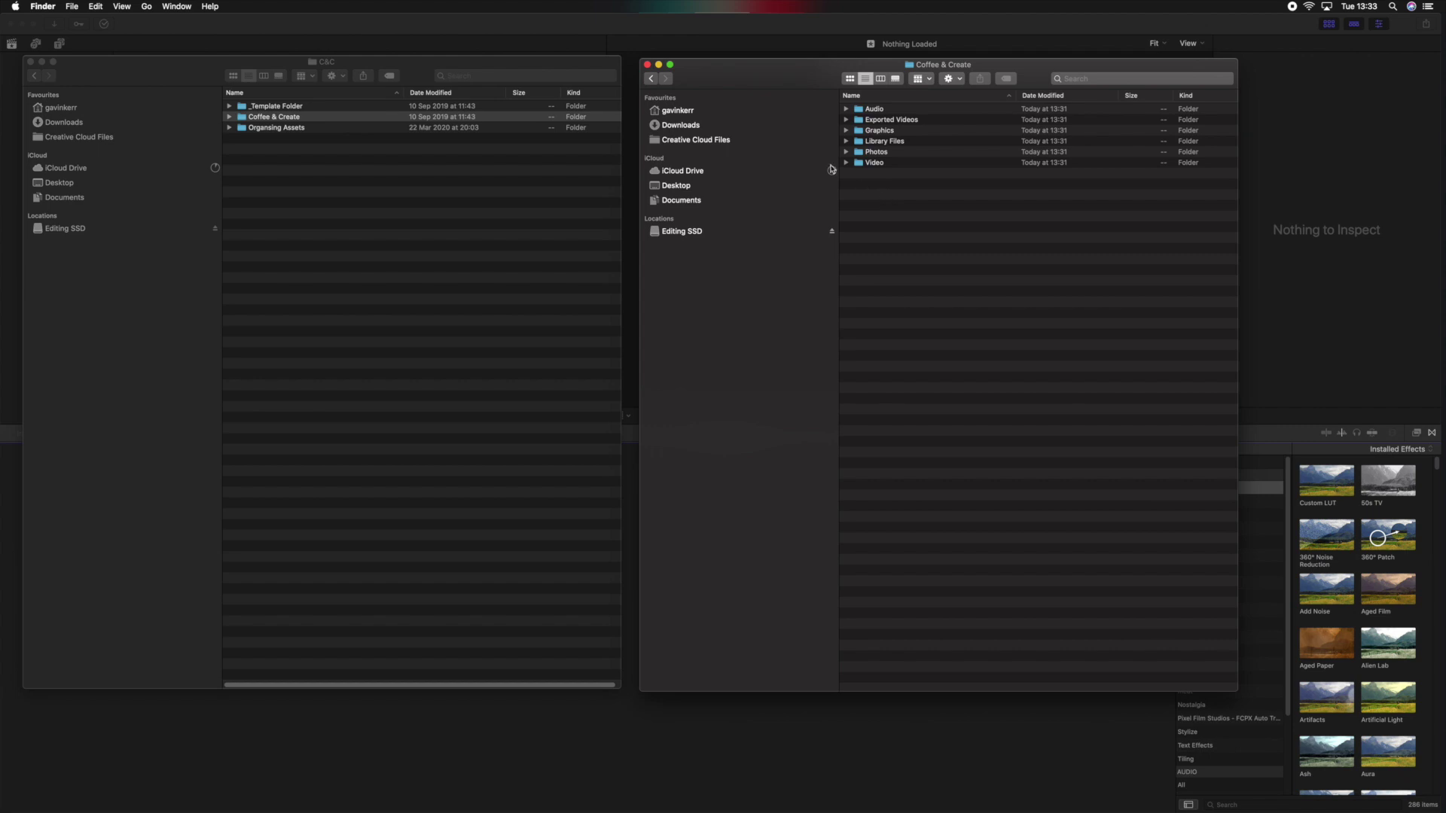
Expand the Organsing Assets folder in the C&C window and select its Brooklyn_Nights WAV file
left_click(241, 129)
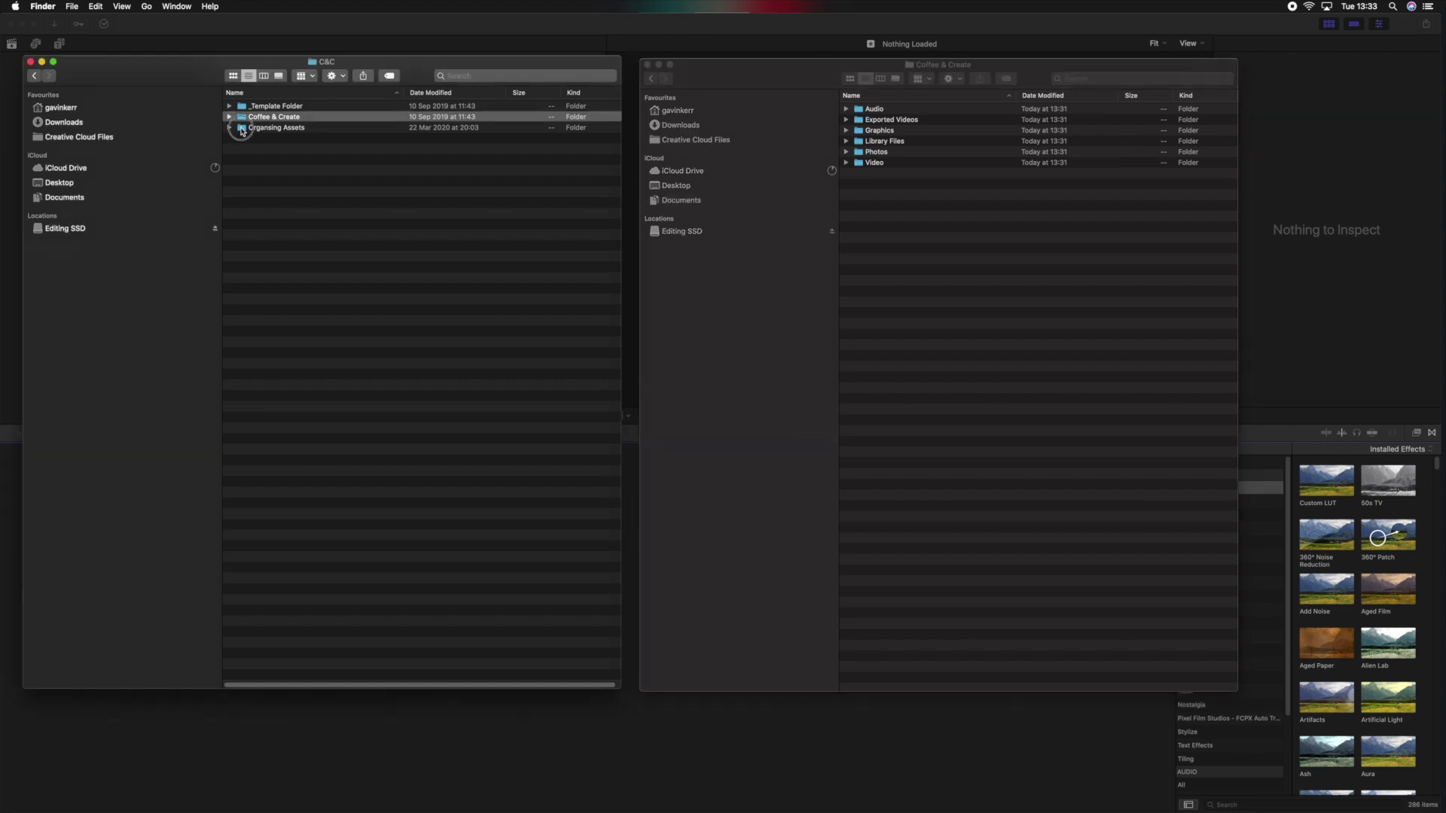
left_click(241, 129)
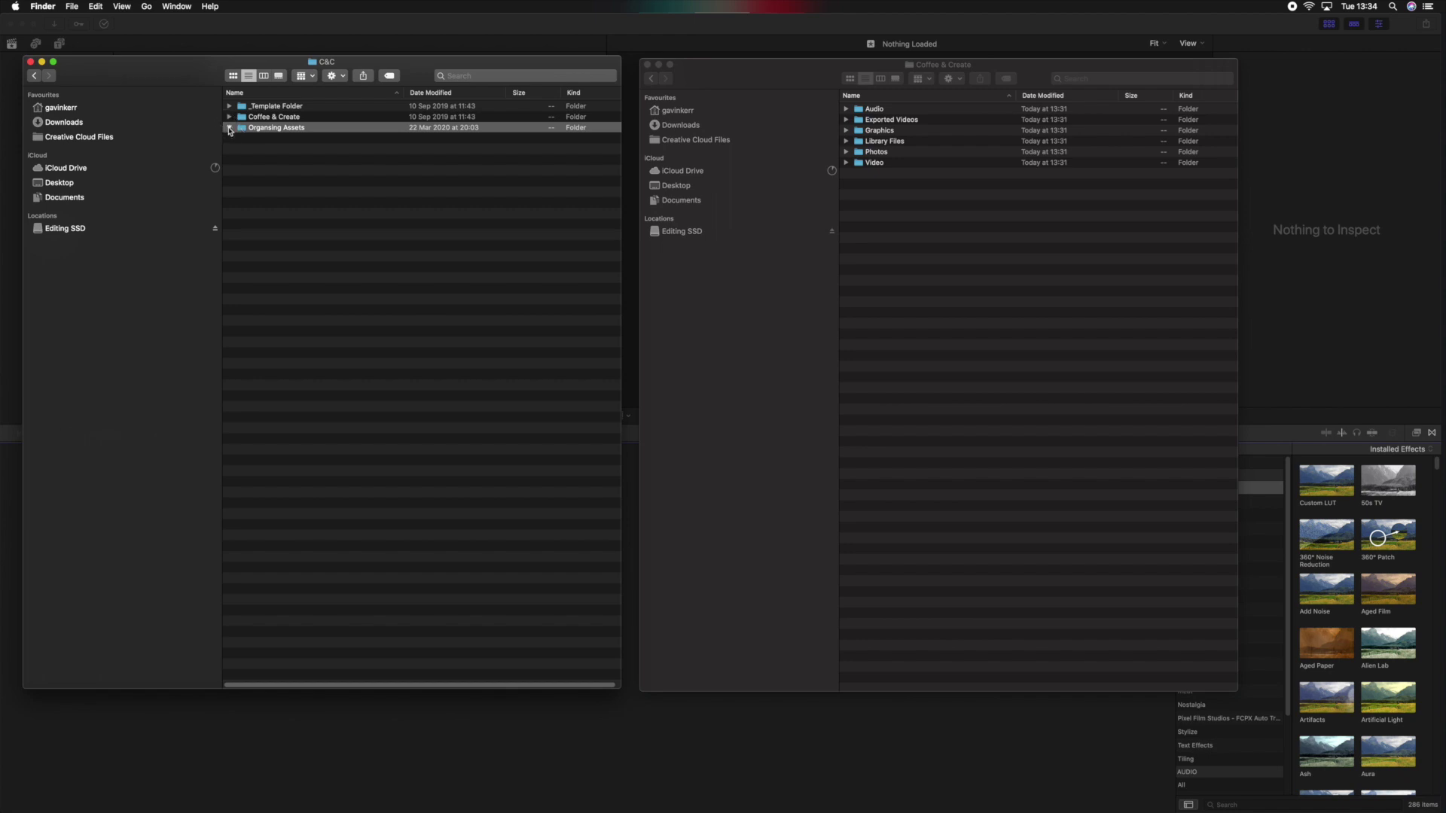
left_click(229, 128)
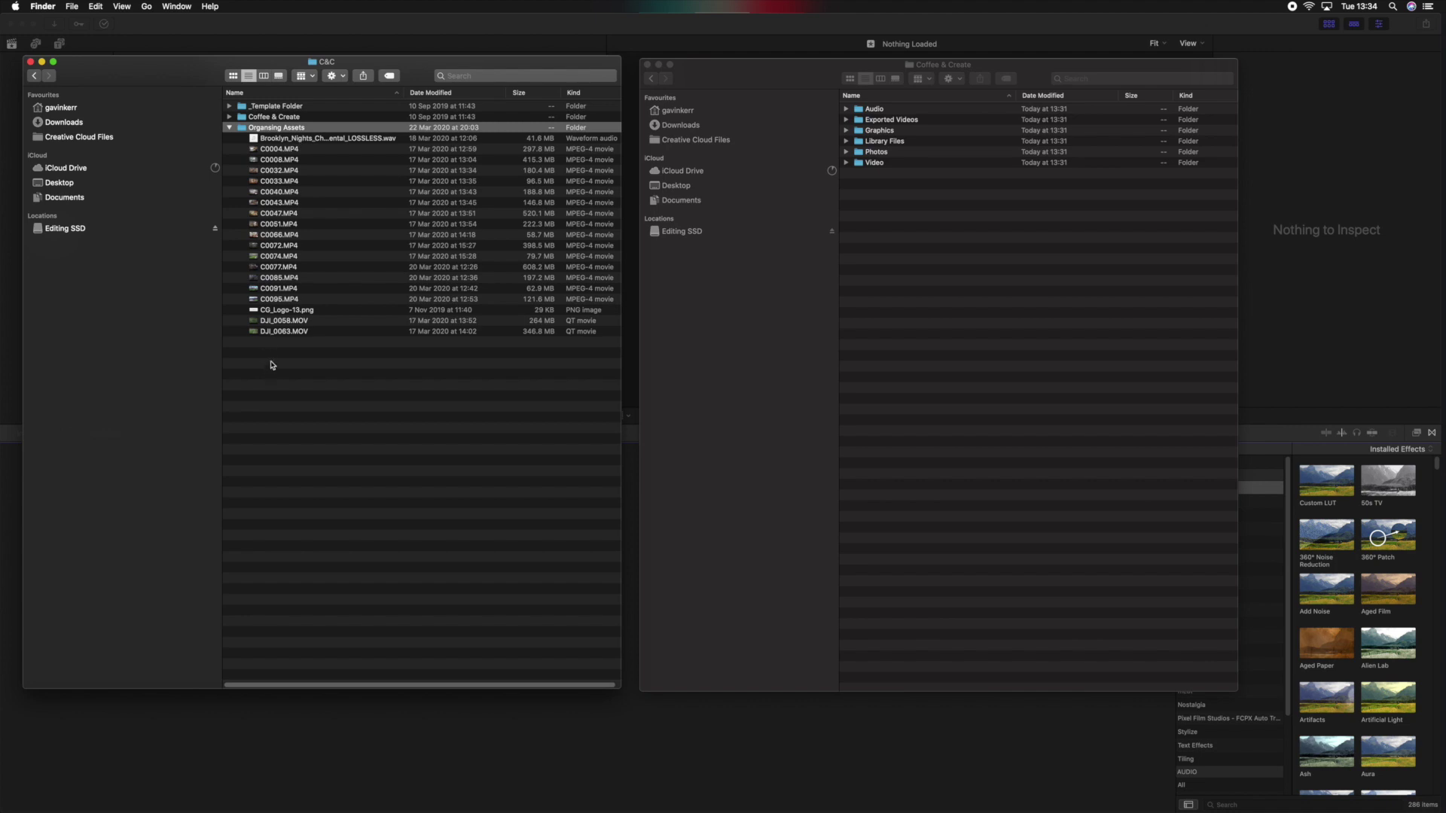
left_click(301, 140)
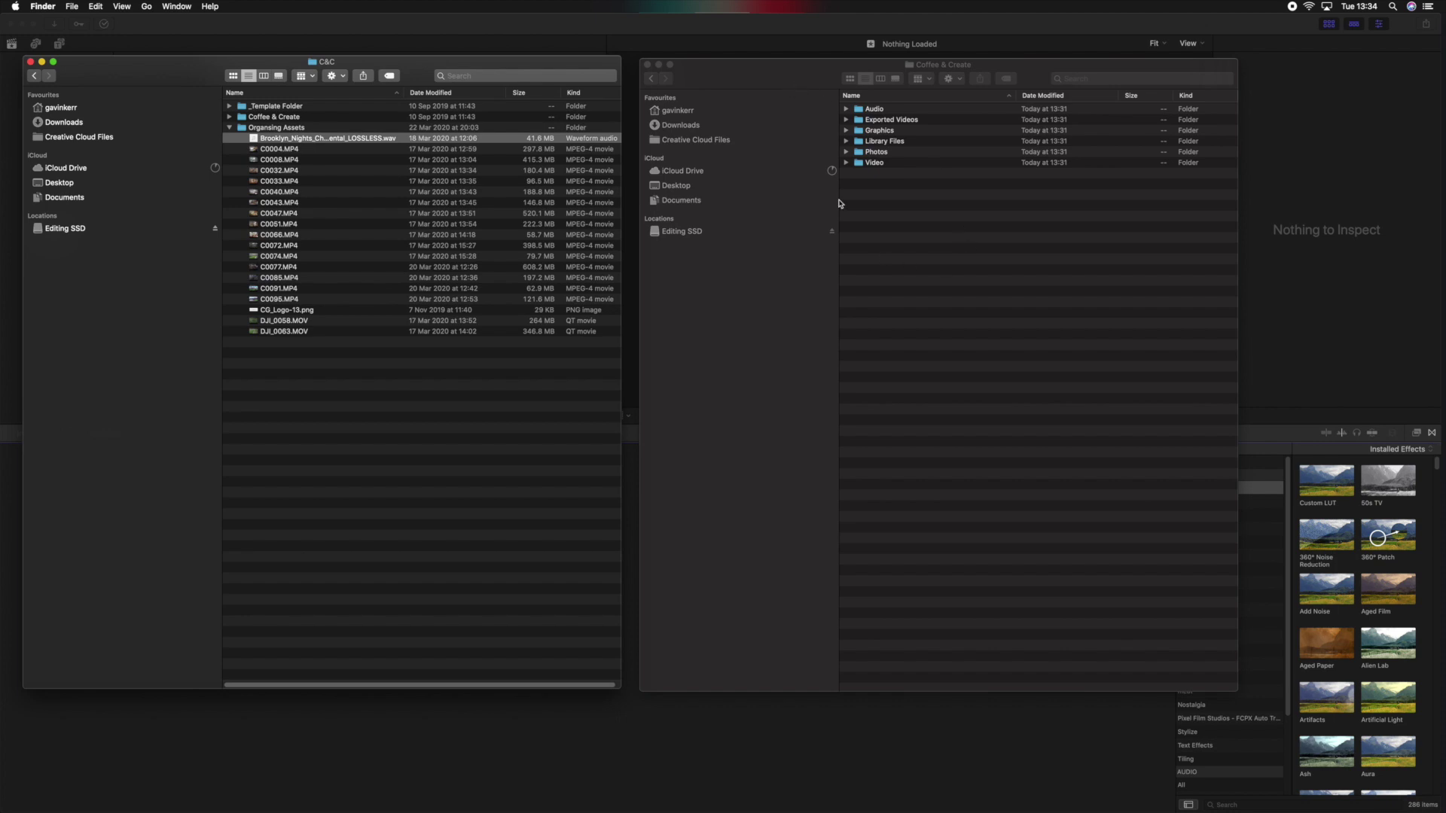
Copy the camera clips C0004.MP4 through C0095.MP4 into the A Cam folder under Video in Coffee & Create
left_click(846, 163)
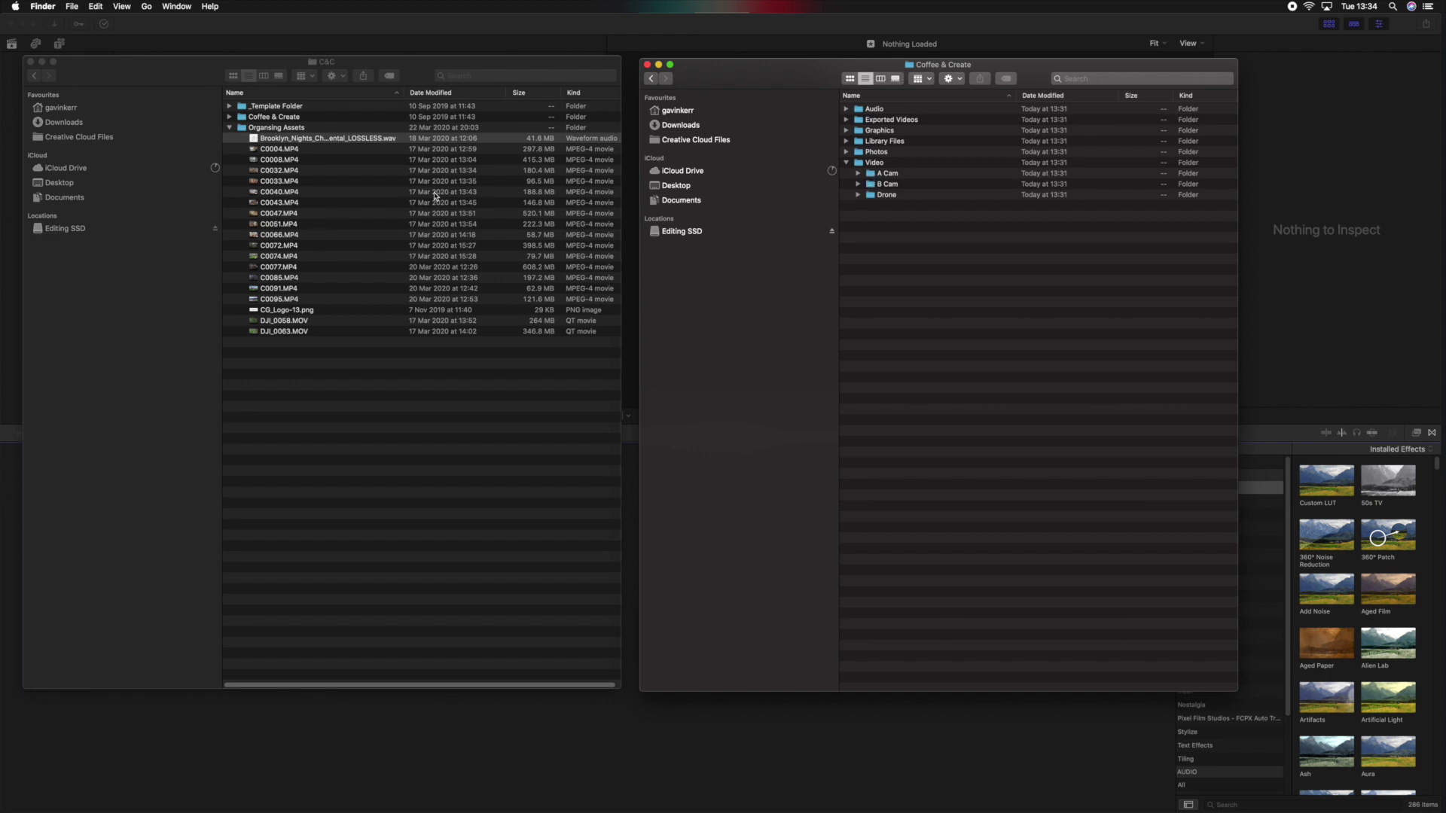
left_click(286, 151)
left_click(285, 149)
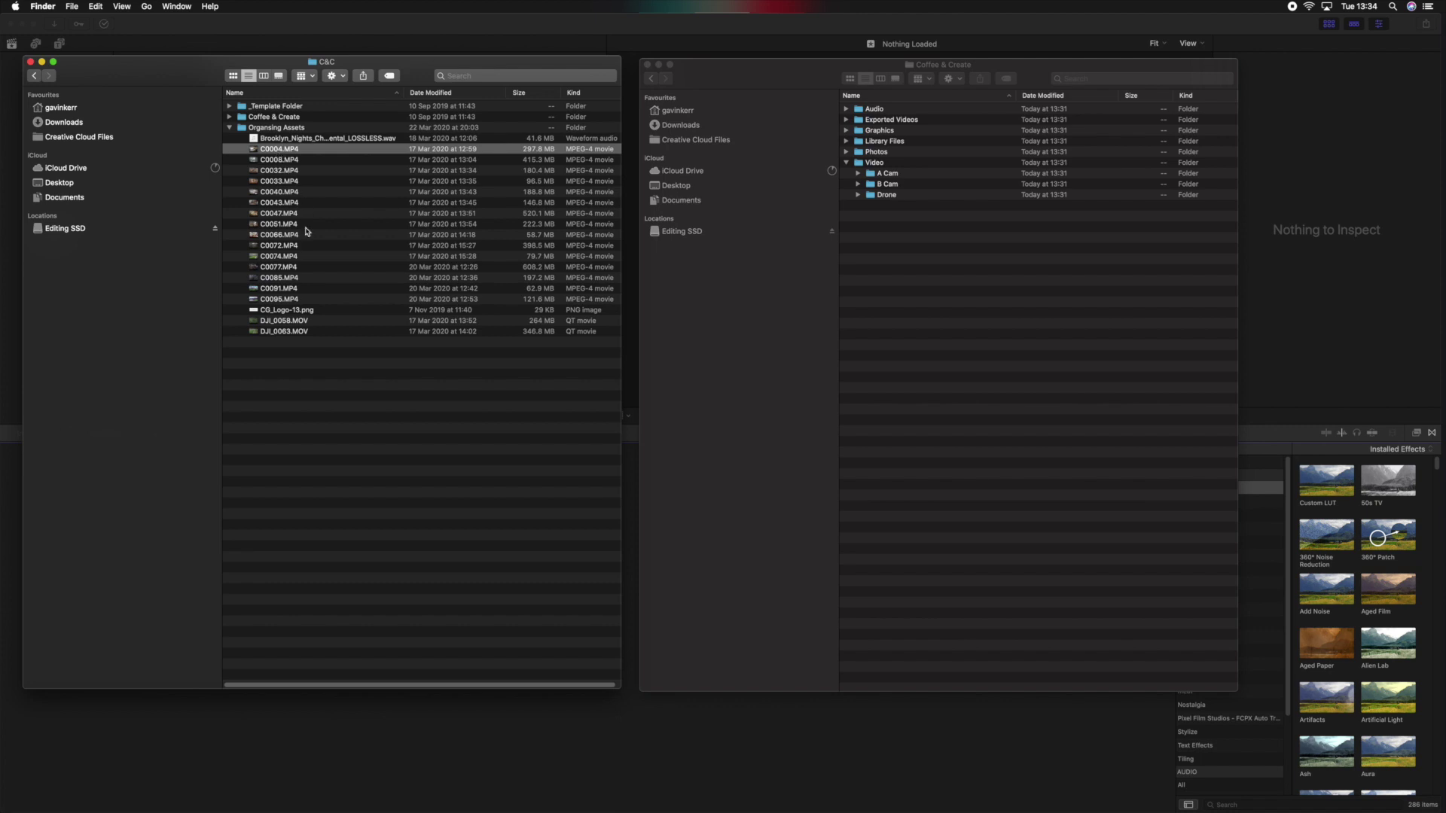
left_click(293, 301, "shift")
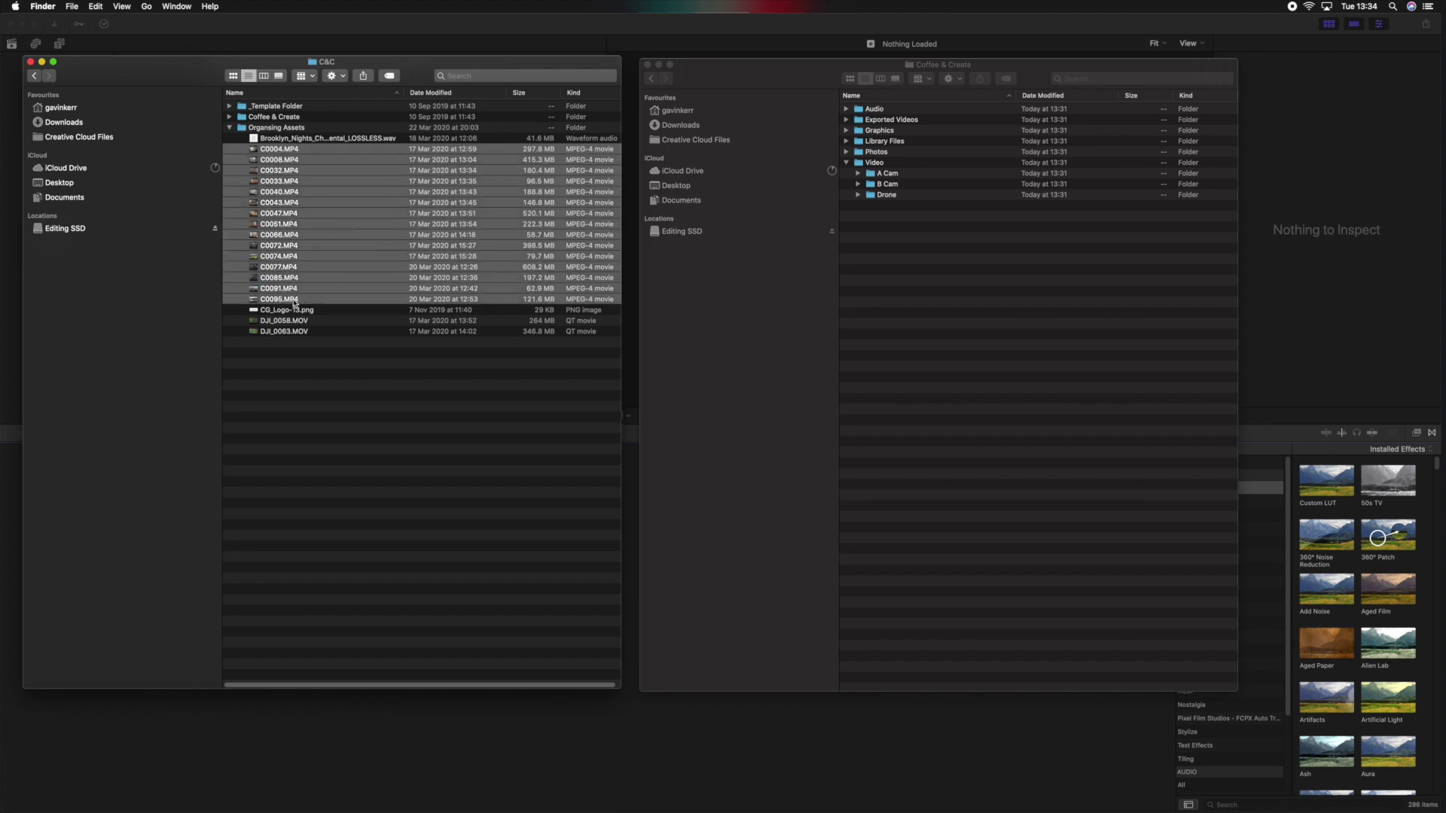
key("super+c")
double_click(871, 174)
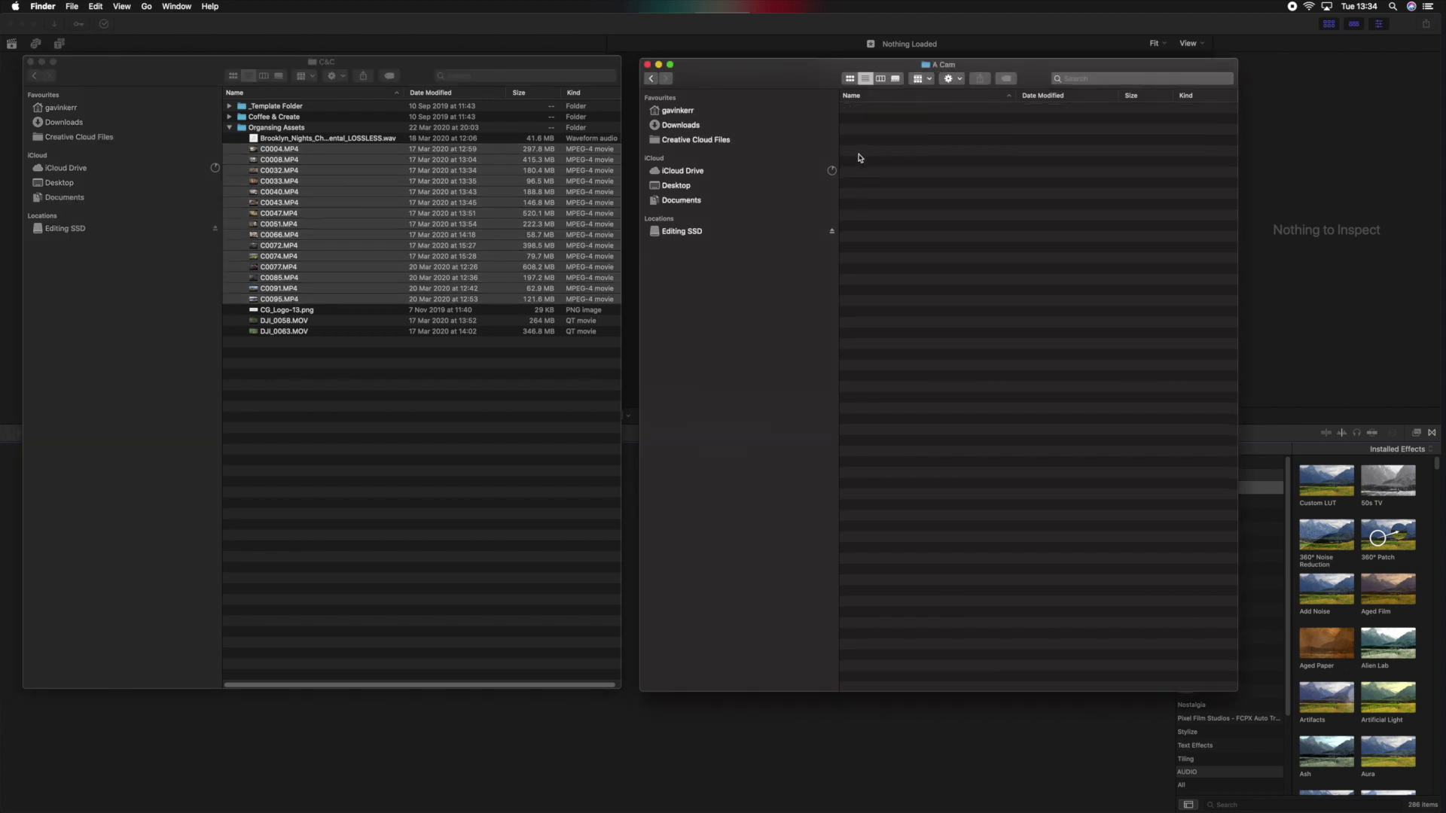
key("super+v")
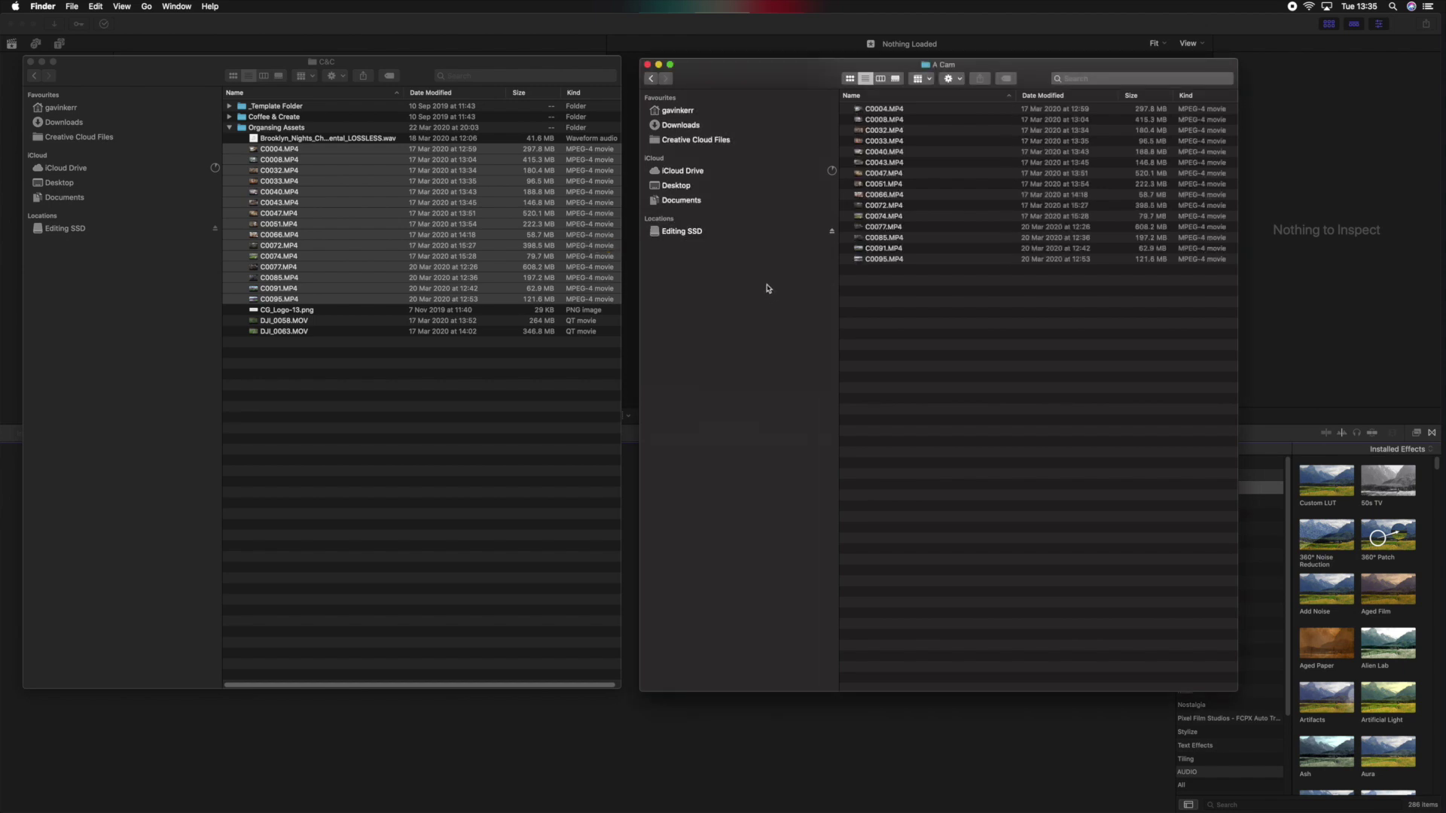
Copy the drone clips DJI_0058.MOV and DJI_0063.MOV into the Drone folder under Video in Coffee & Create
left_click(652, 80)
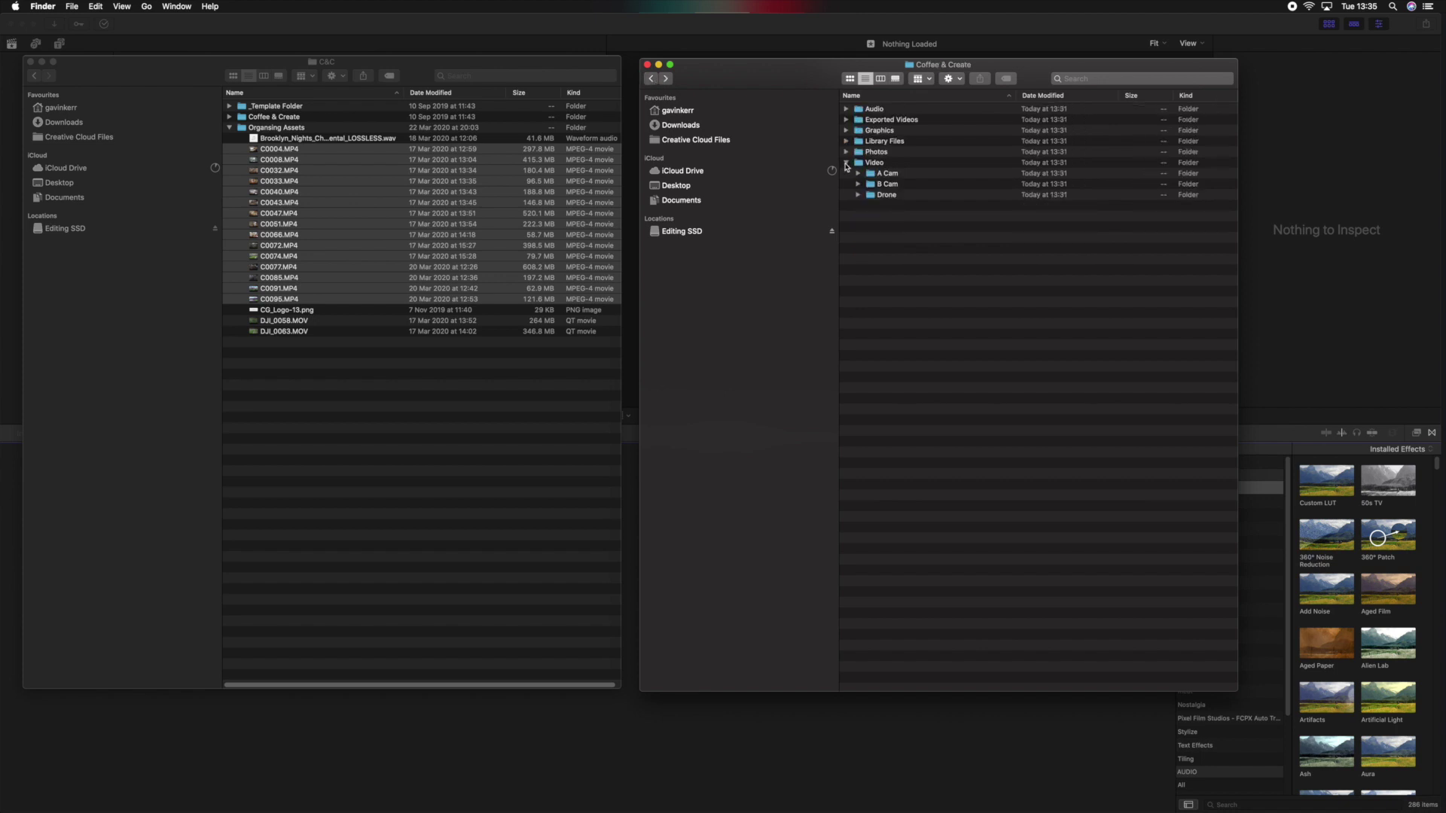
left_click(847, 163)
left_click(847, 163)
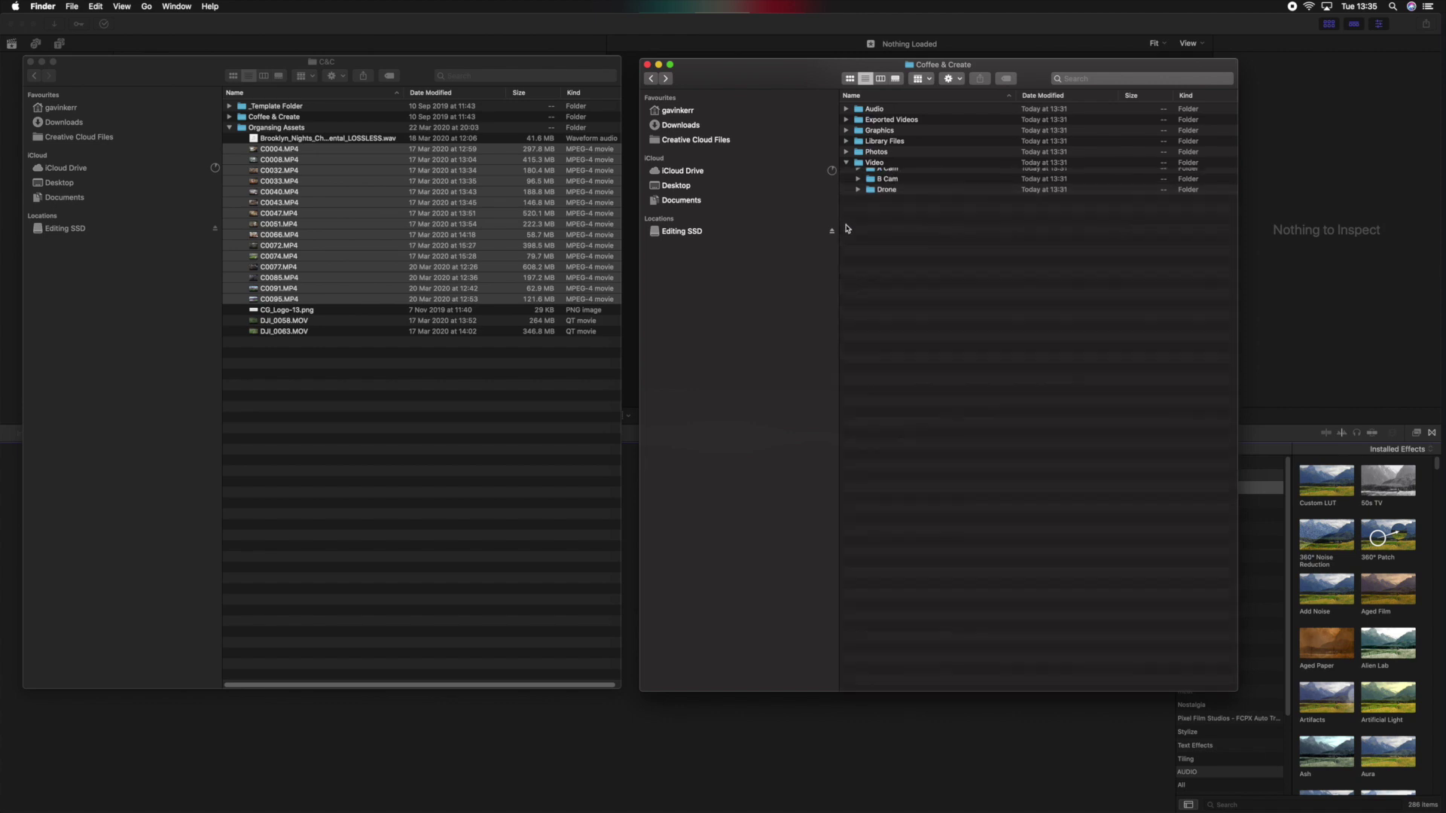
double_click(871, 195)
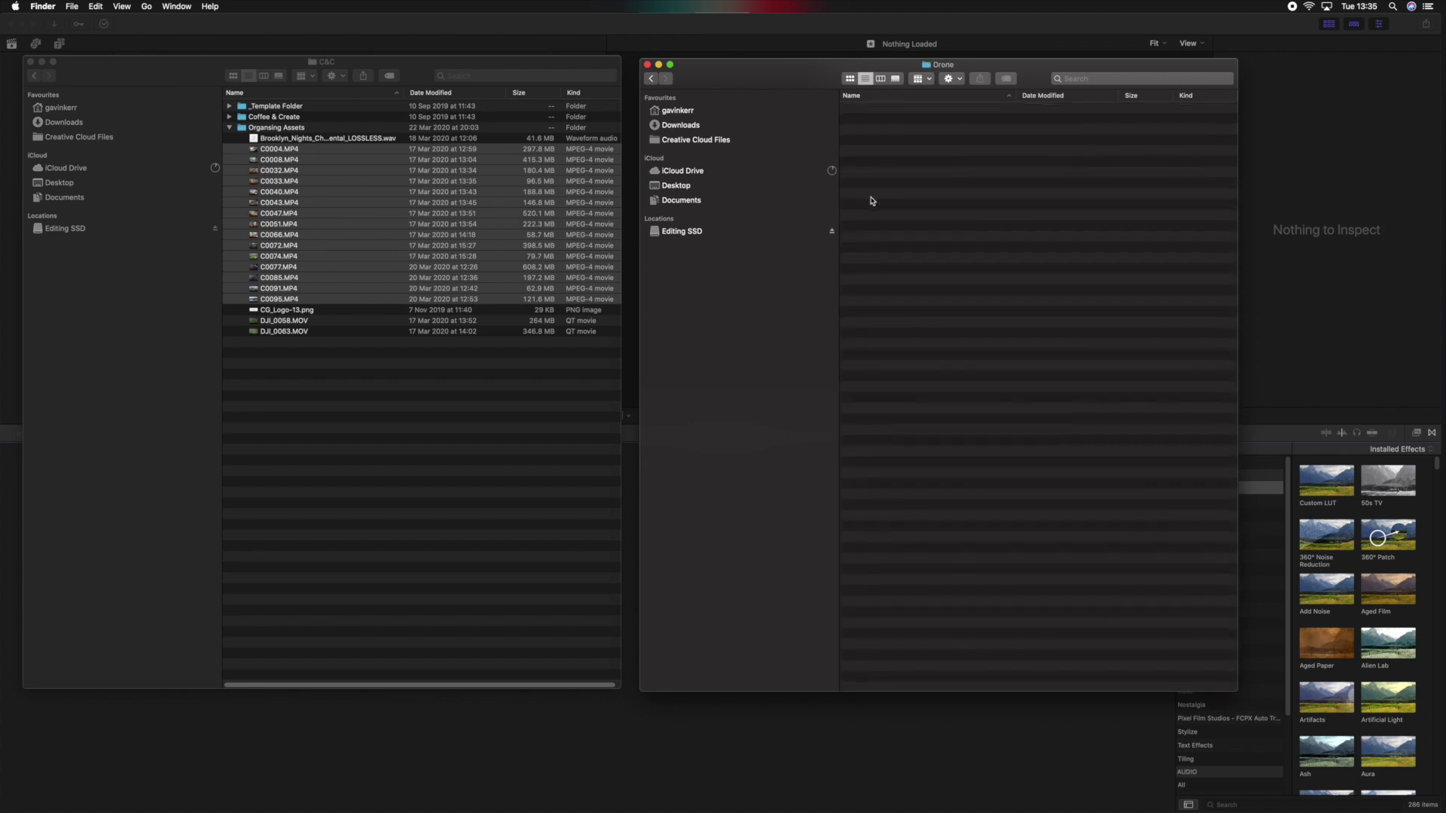
left_click(279, 376)
left_click(289, 332)
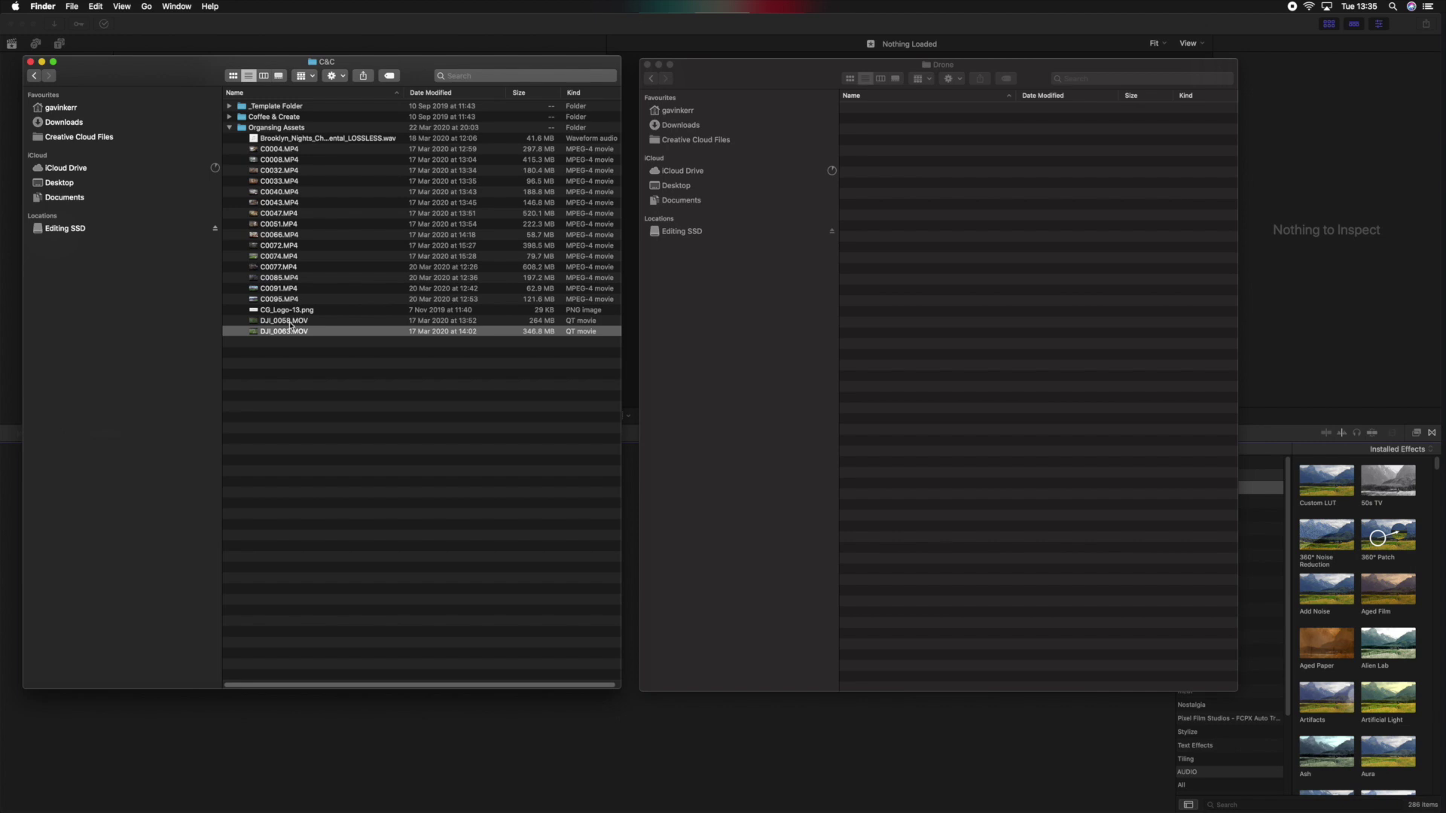
left_click(290, 321, "shift")
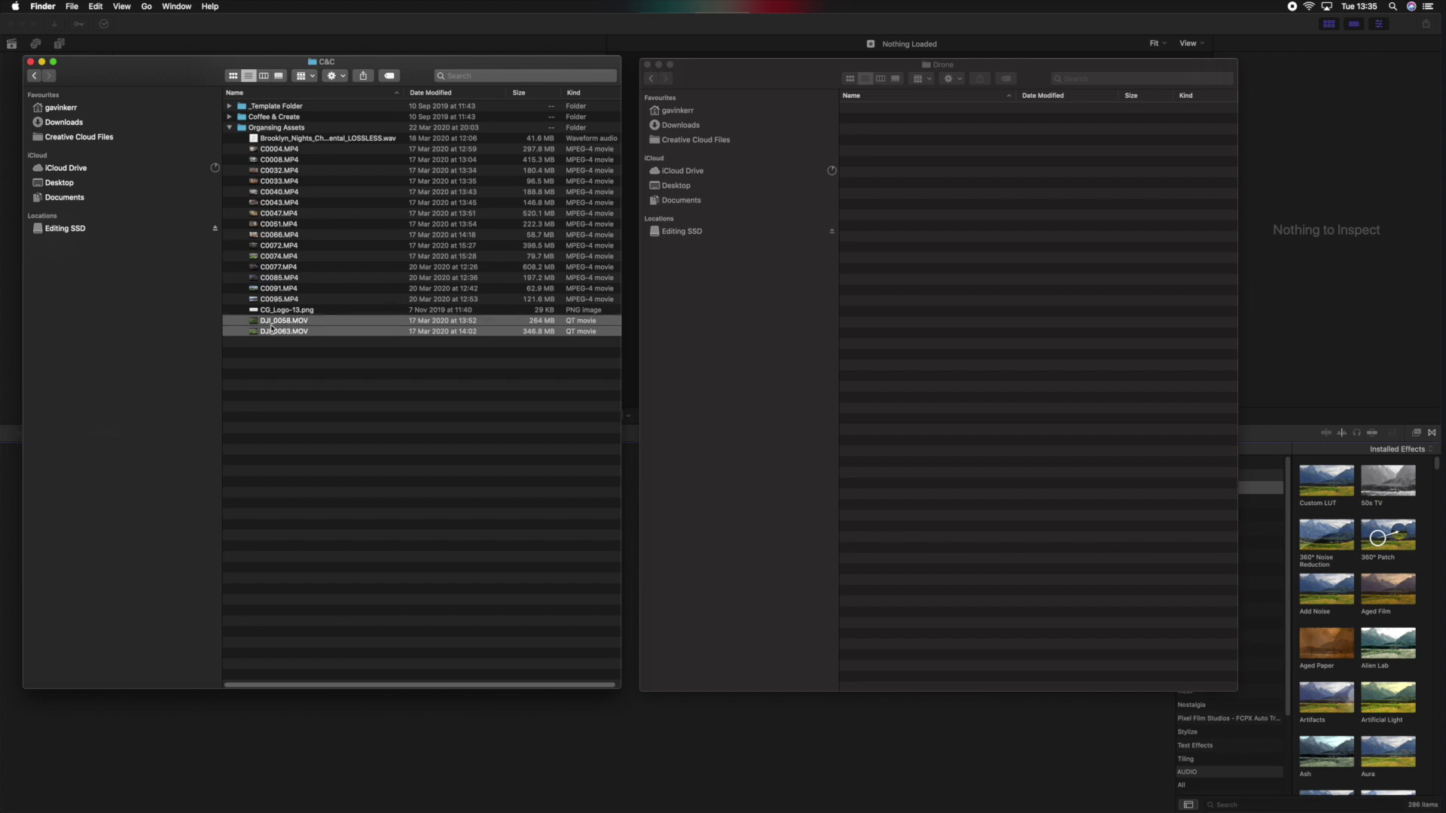
left_click(899, 161)
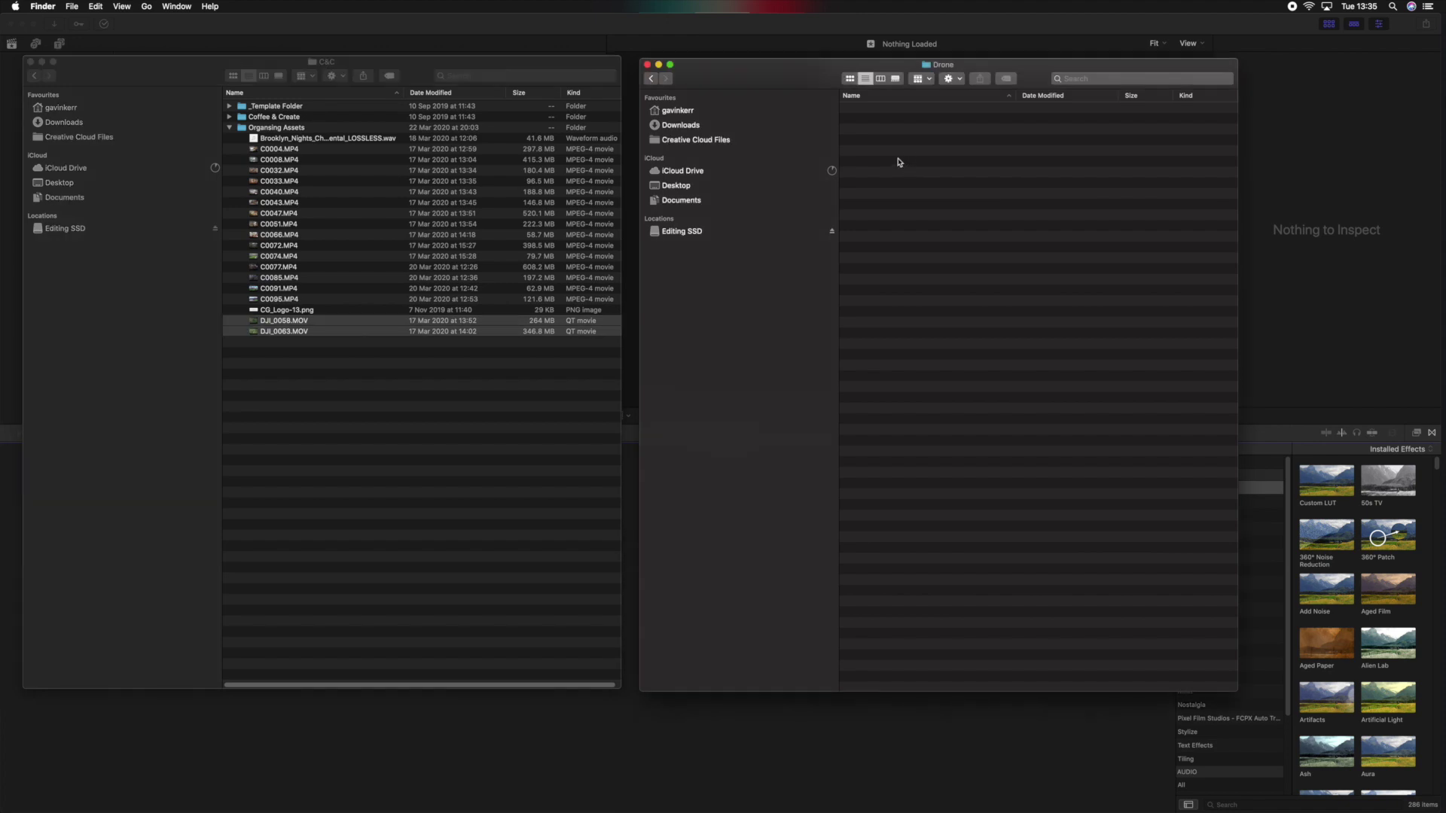
key("super+v")
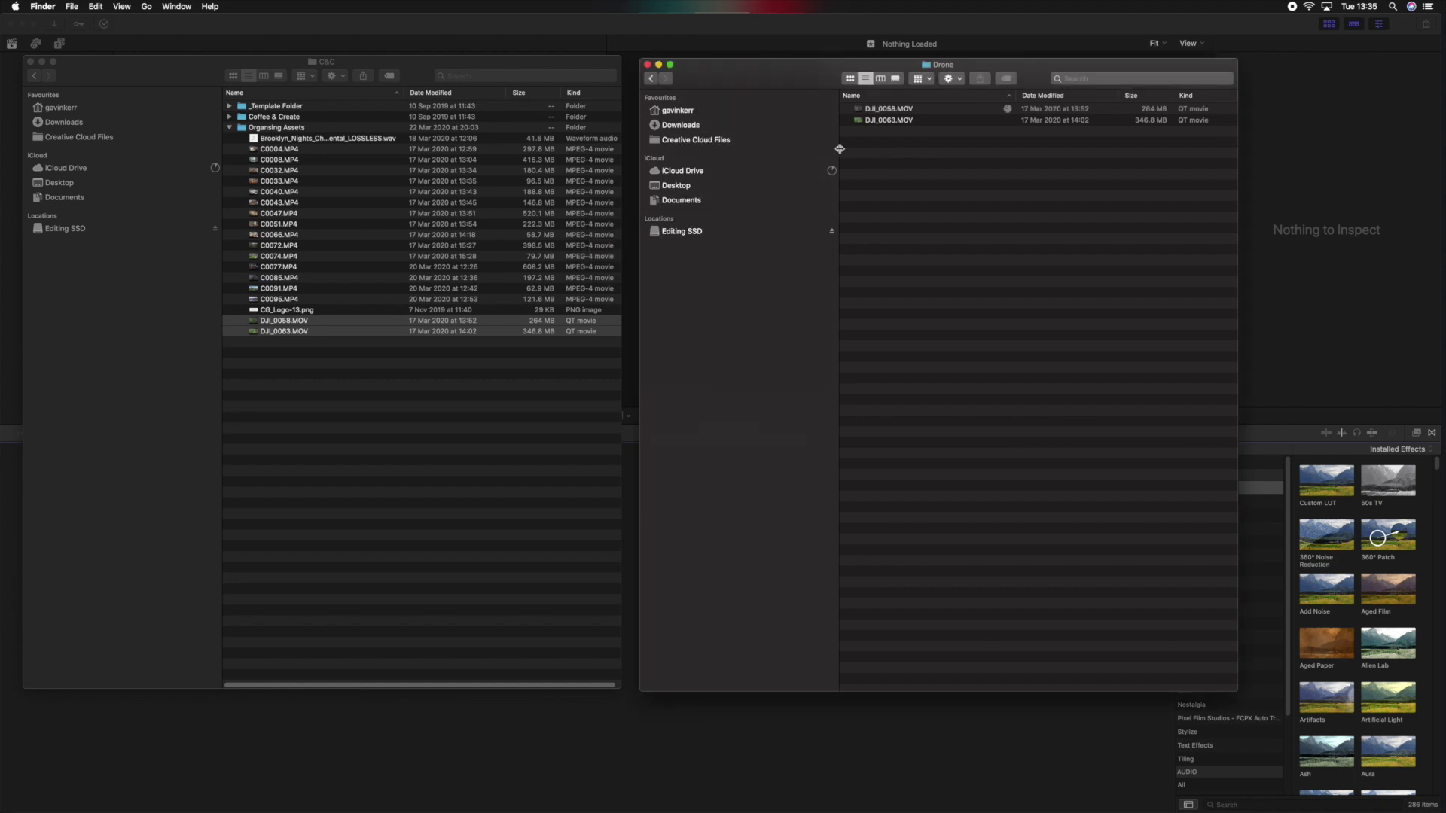
Copy the Brooklyn_Nights WAV track into the Music folder under Audio in Coffee & Create
left_click(652, 78)
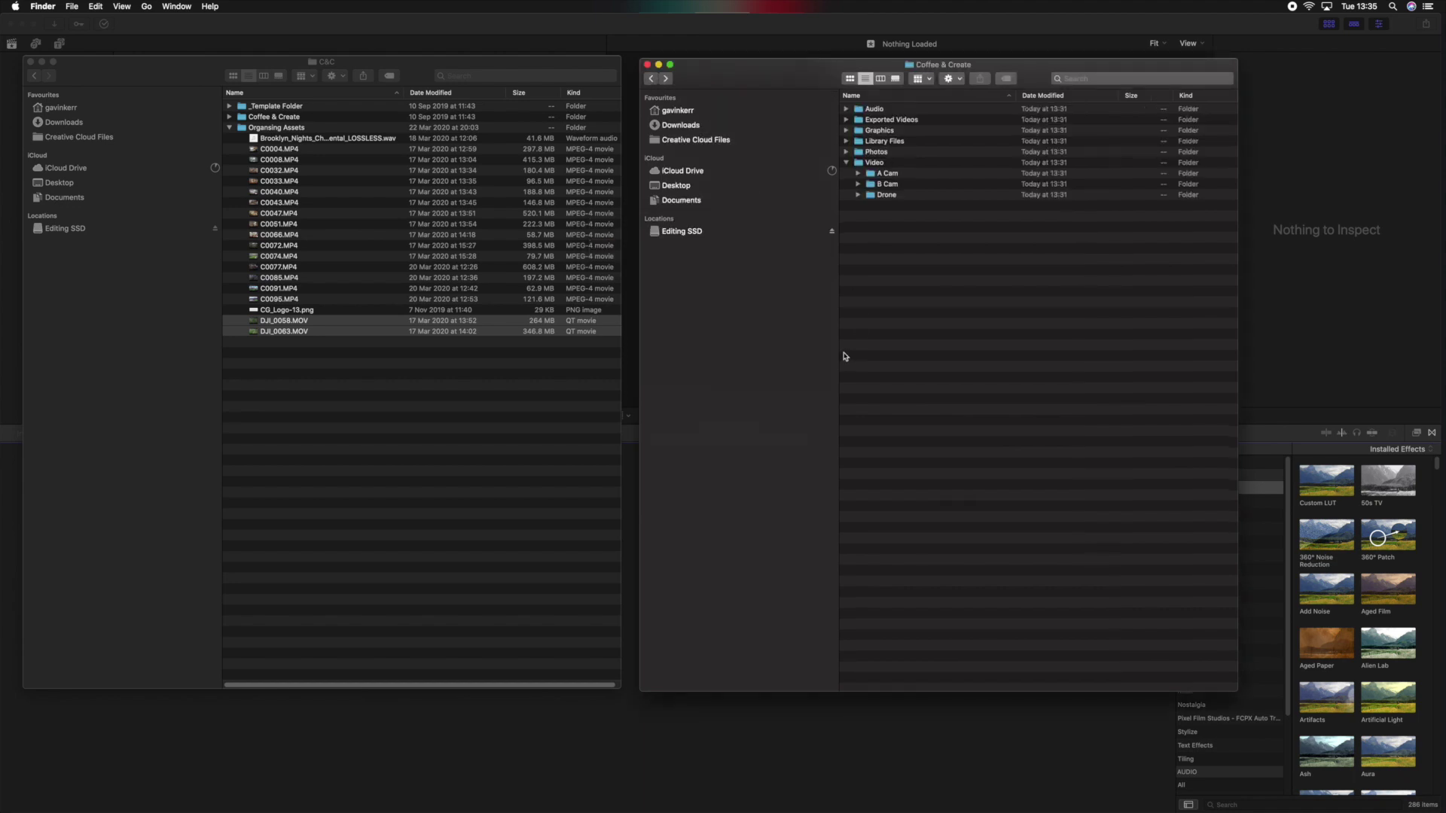
left_click(310, 140)
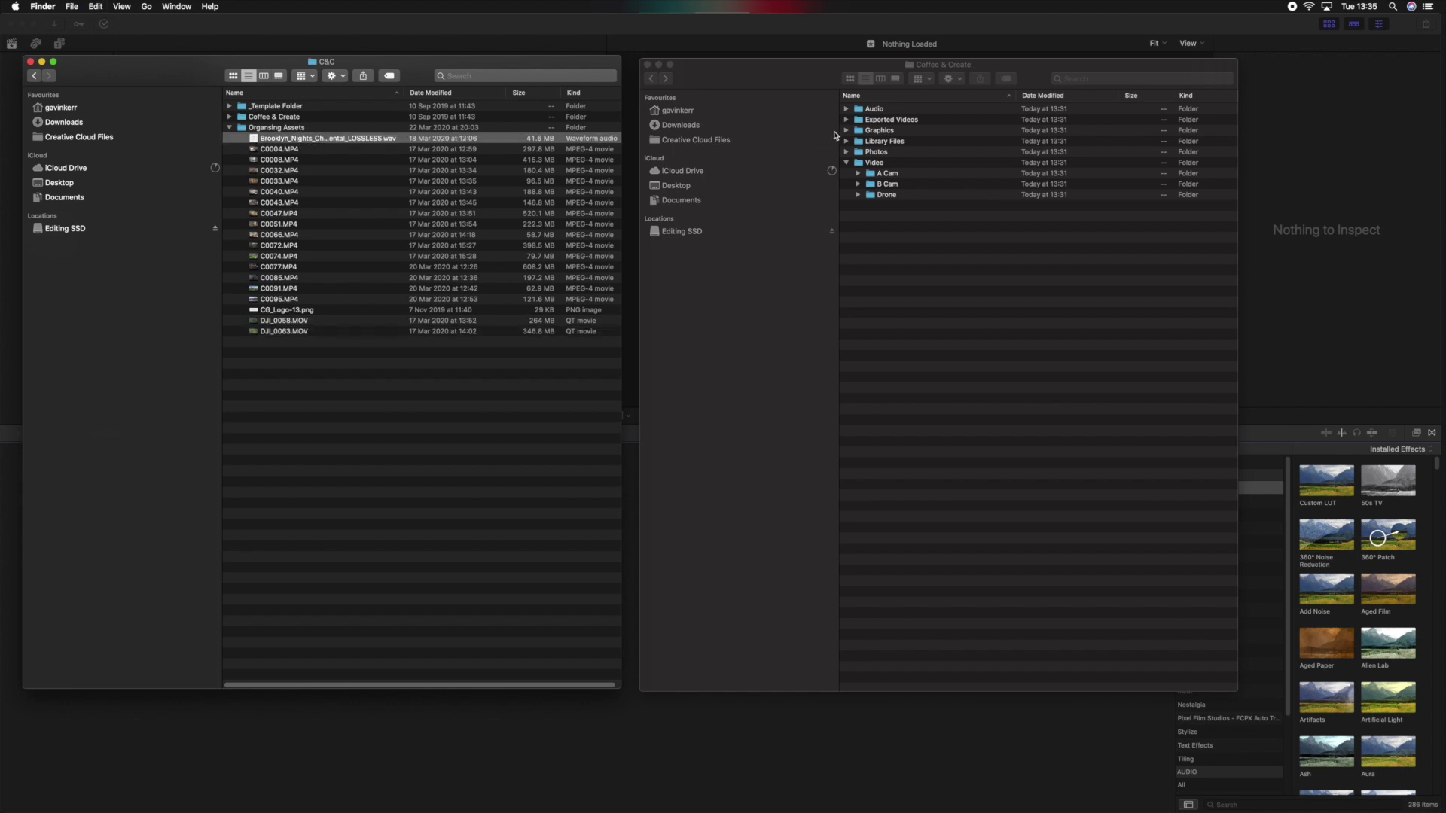
double_click(859, 112)
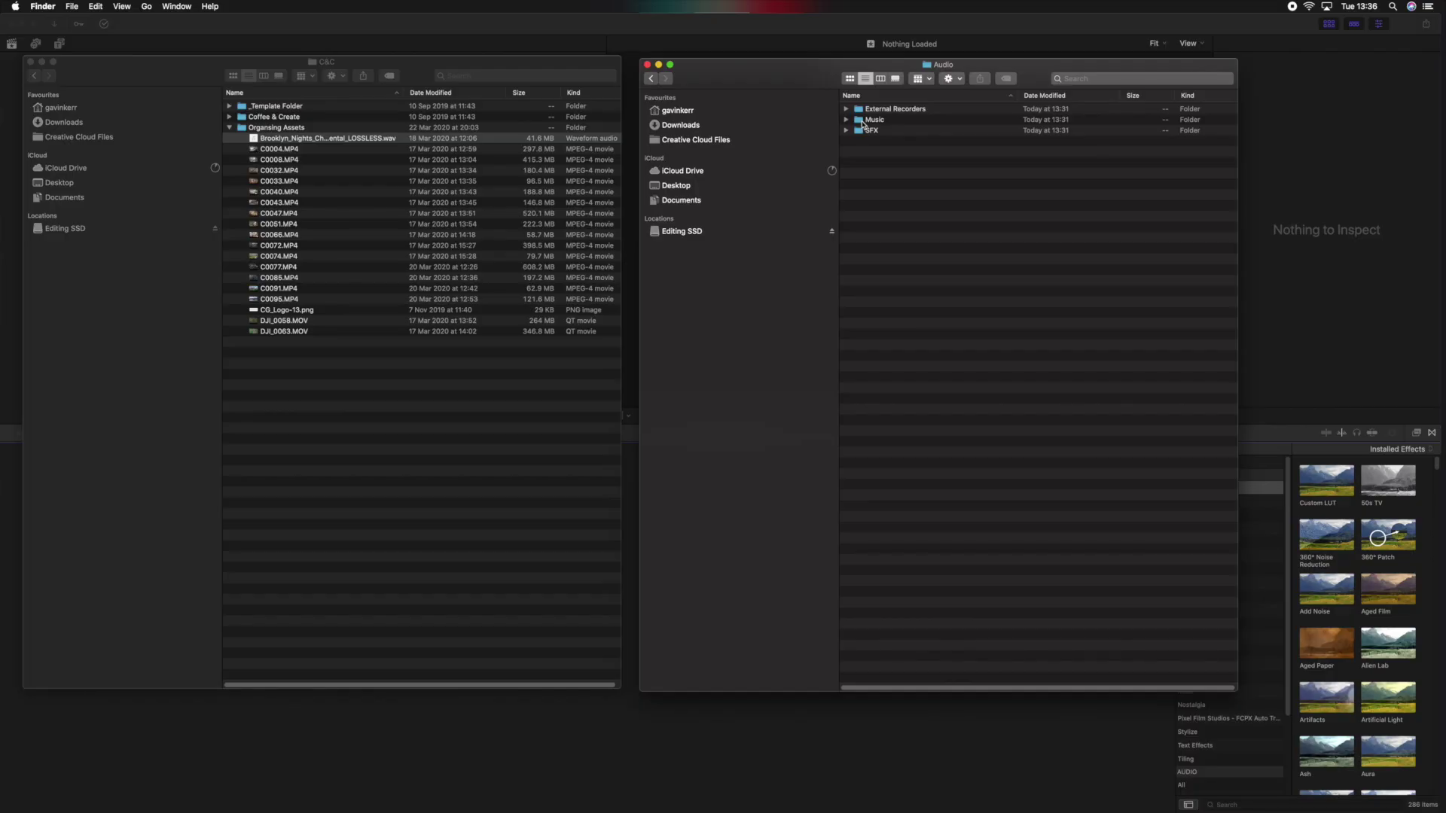
key("super+a")
key("super+BackSpace")
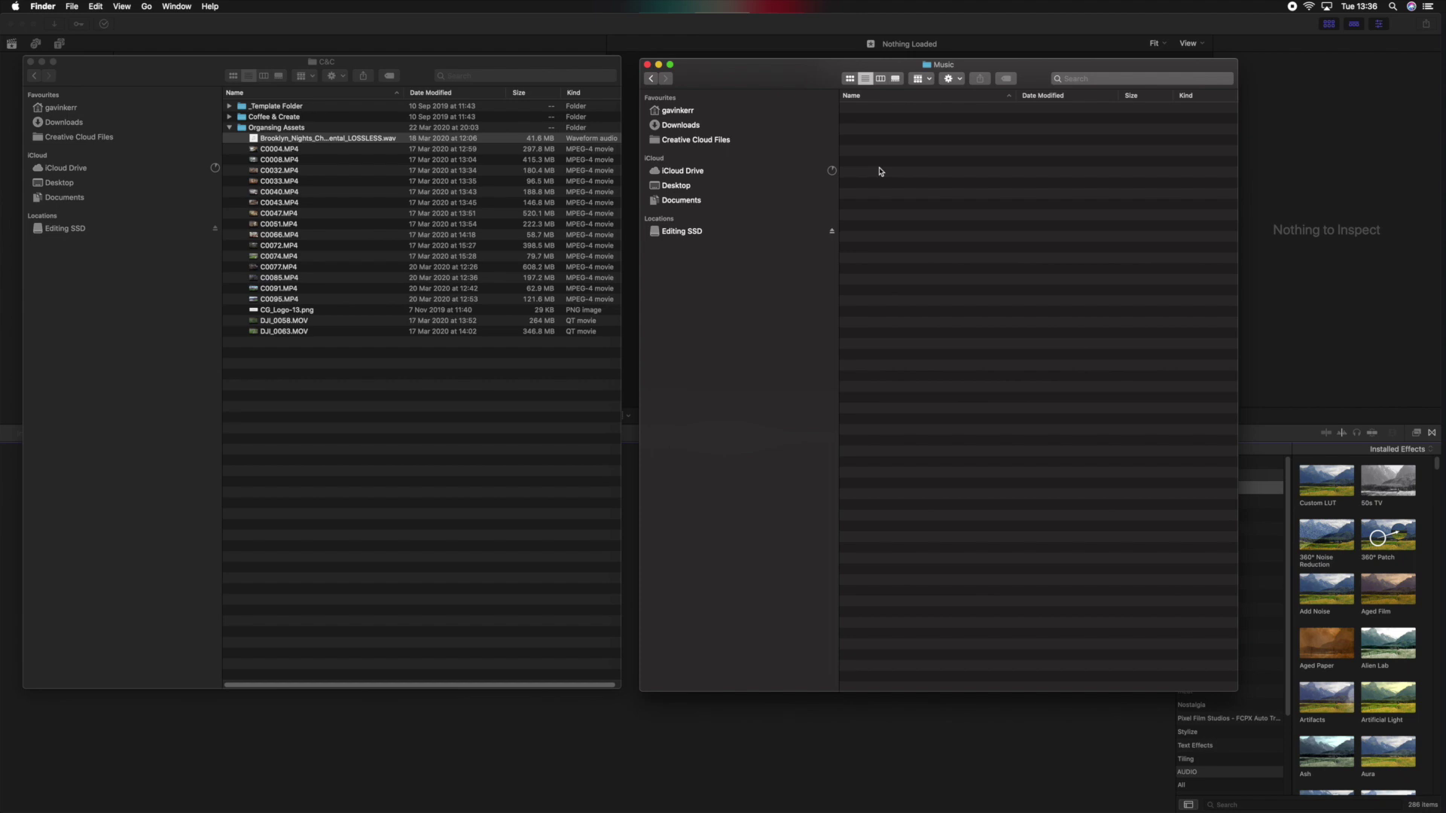
key("super+v")
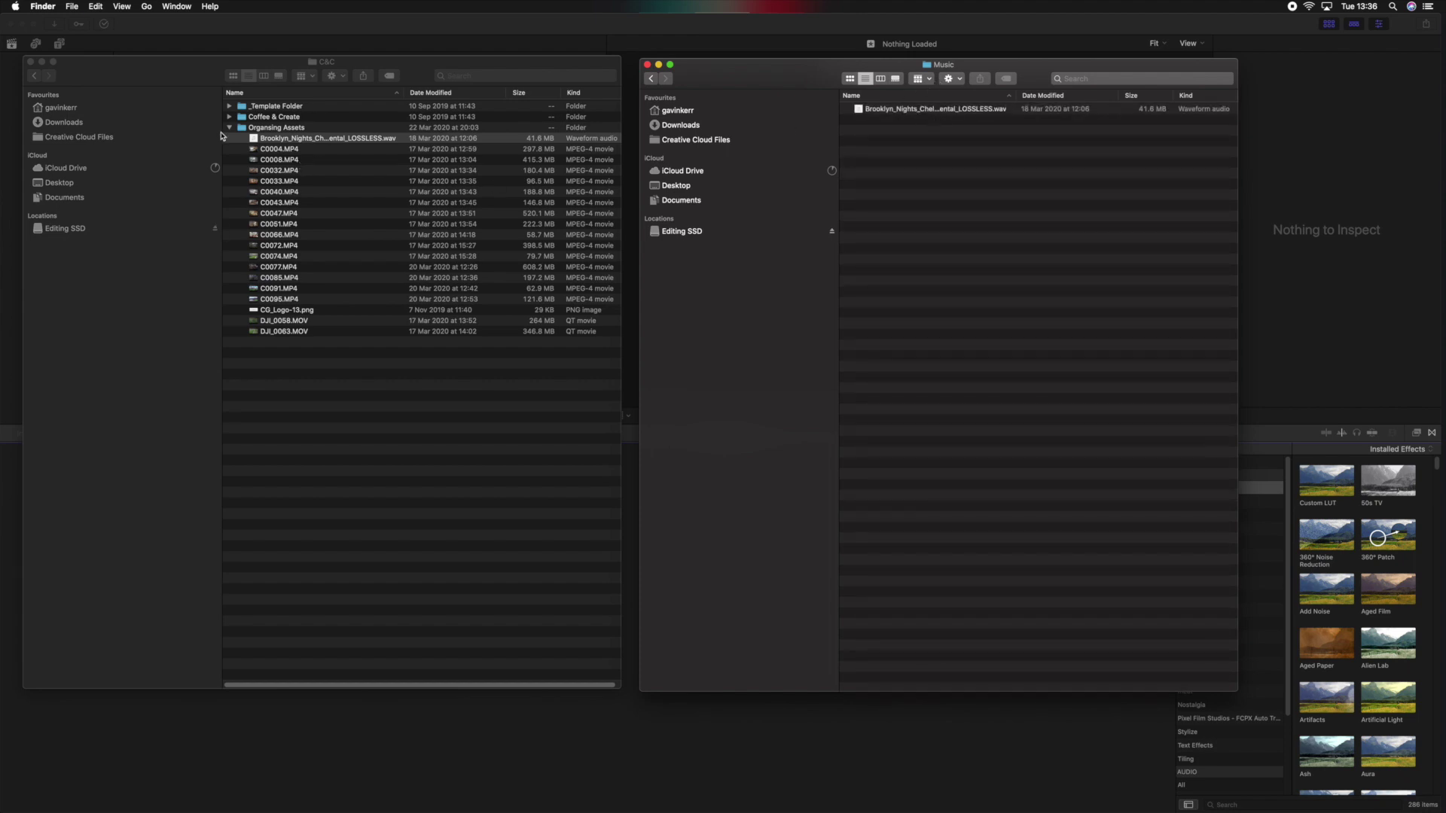
Copy the CG_Logo-13.png image into the Graphics folder of Coffee & Create
left_click(651, 79)
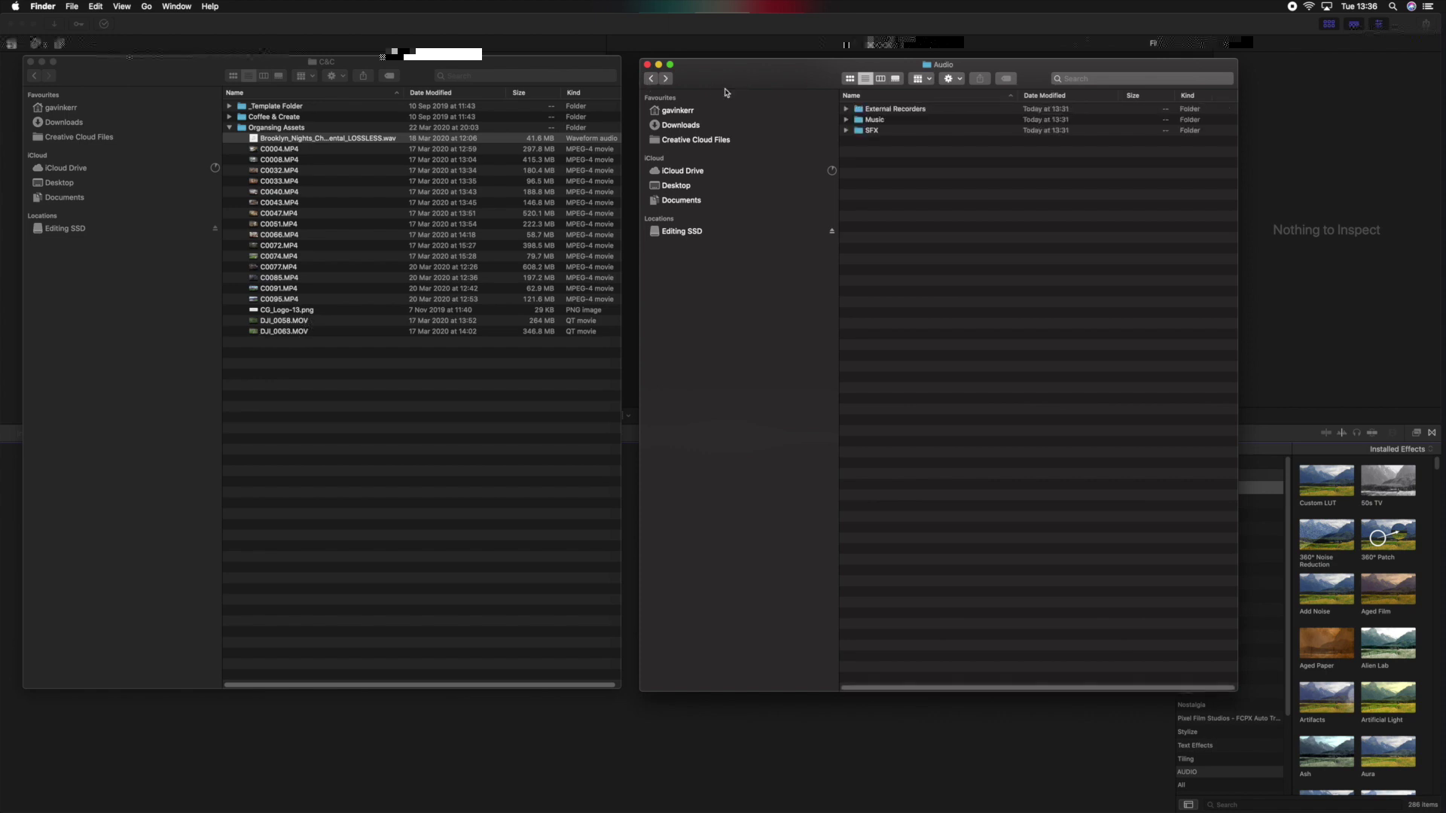
left_click(650, 79)
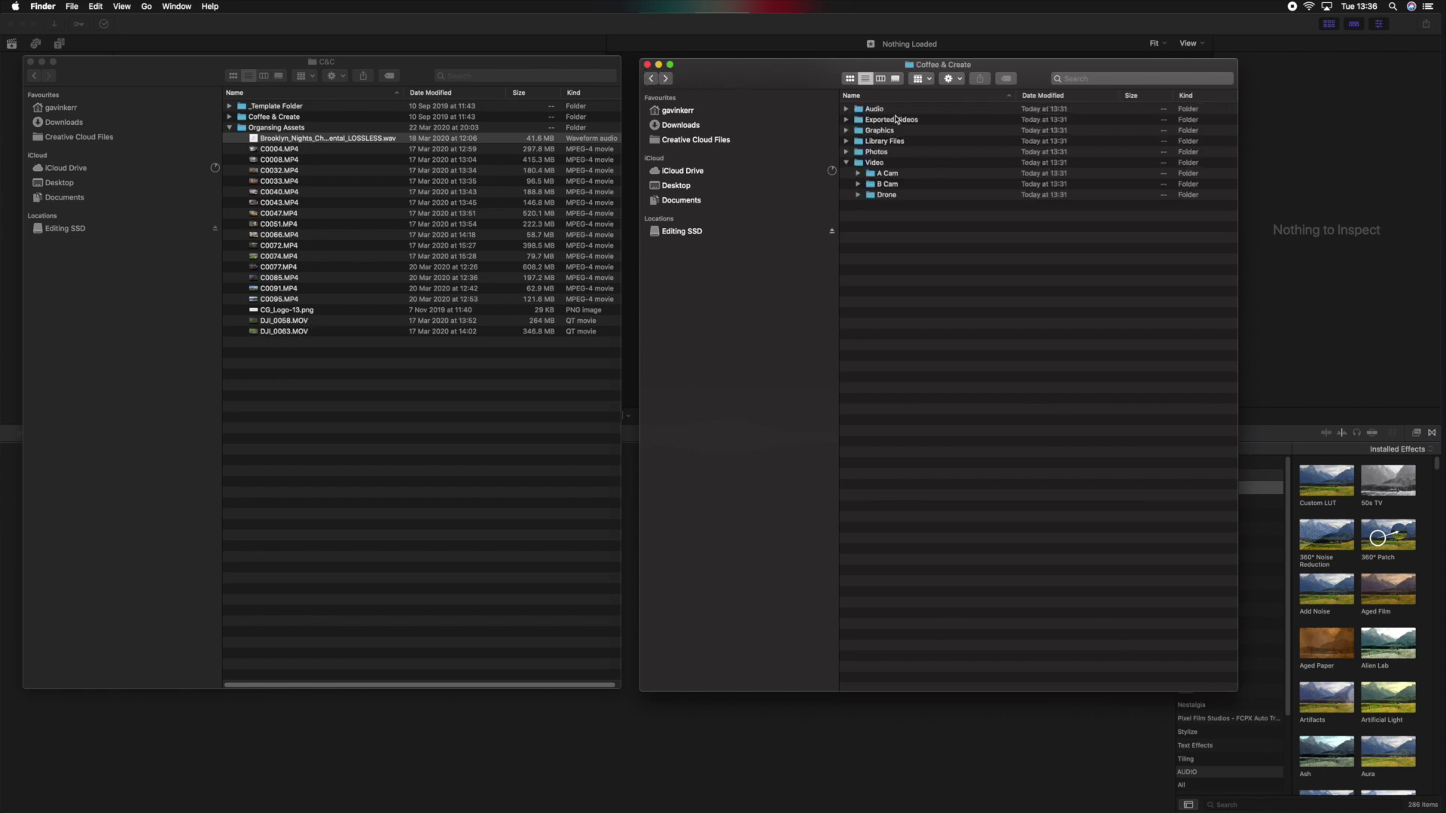
left_click(293, 315)
left_click(298, 315)
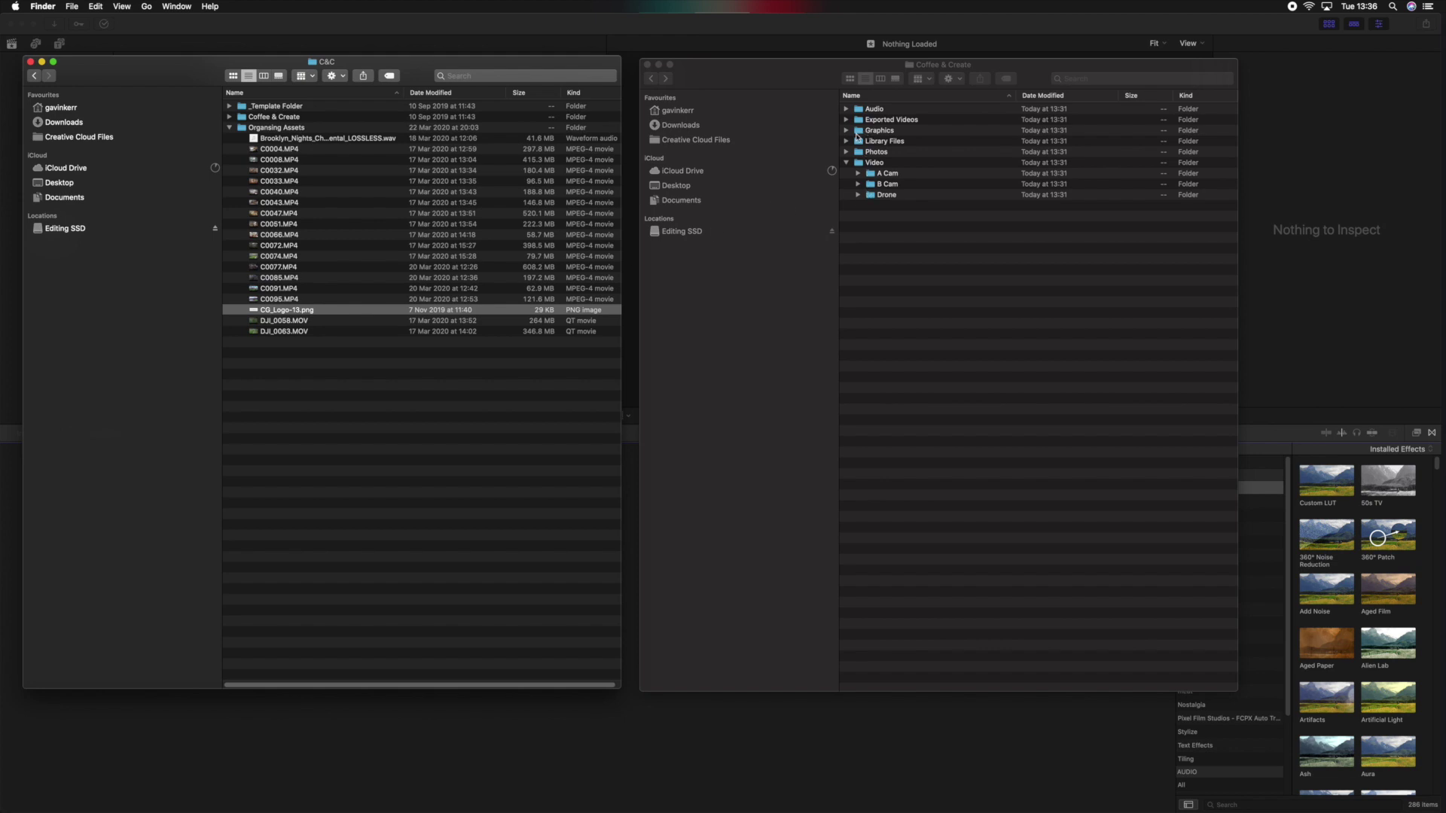
double_click(859, 132)
key("super+v")
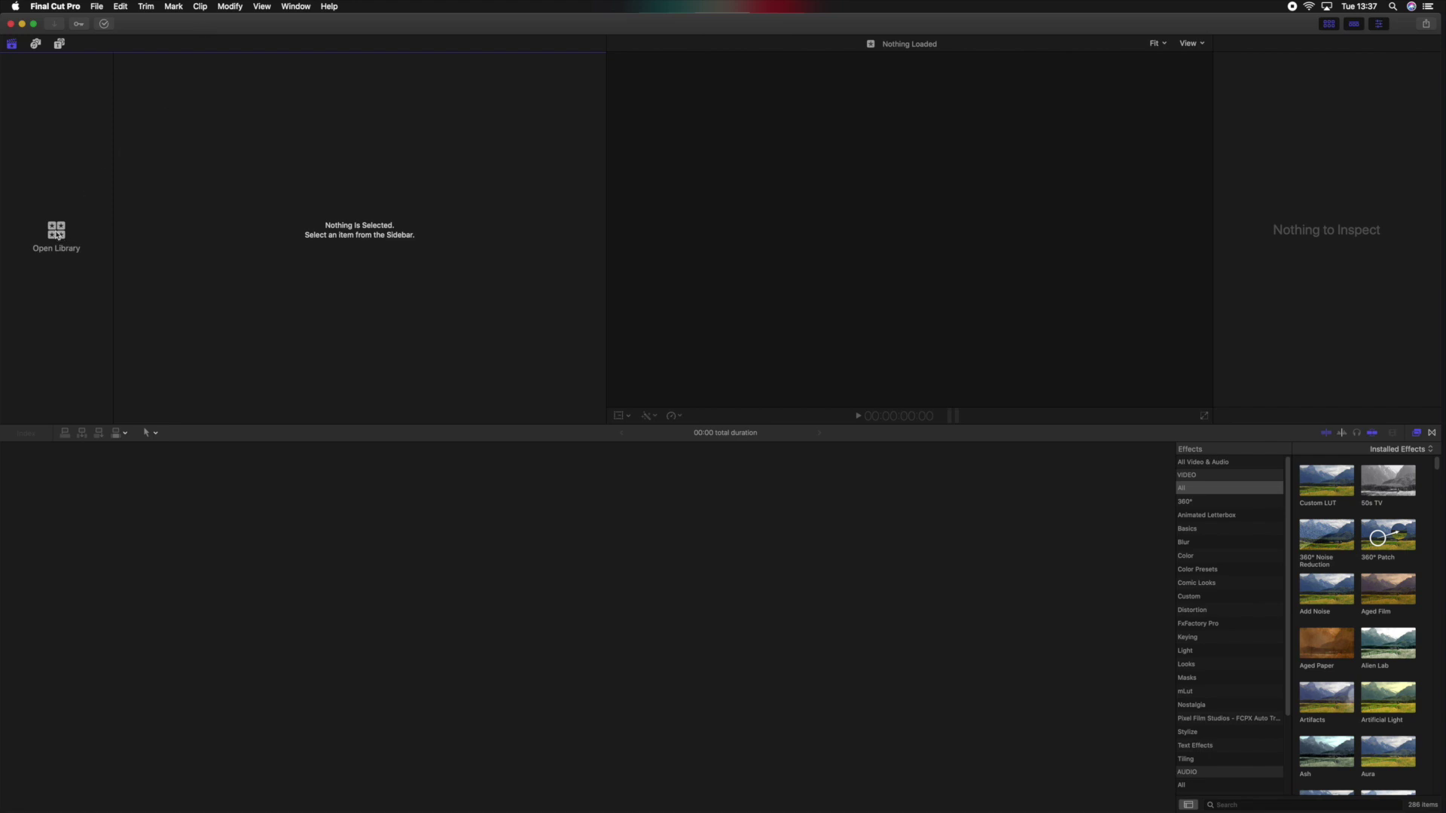
left_click(97, 8)
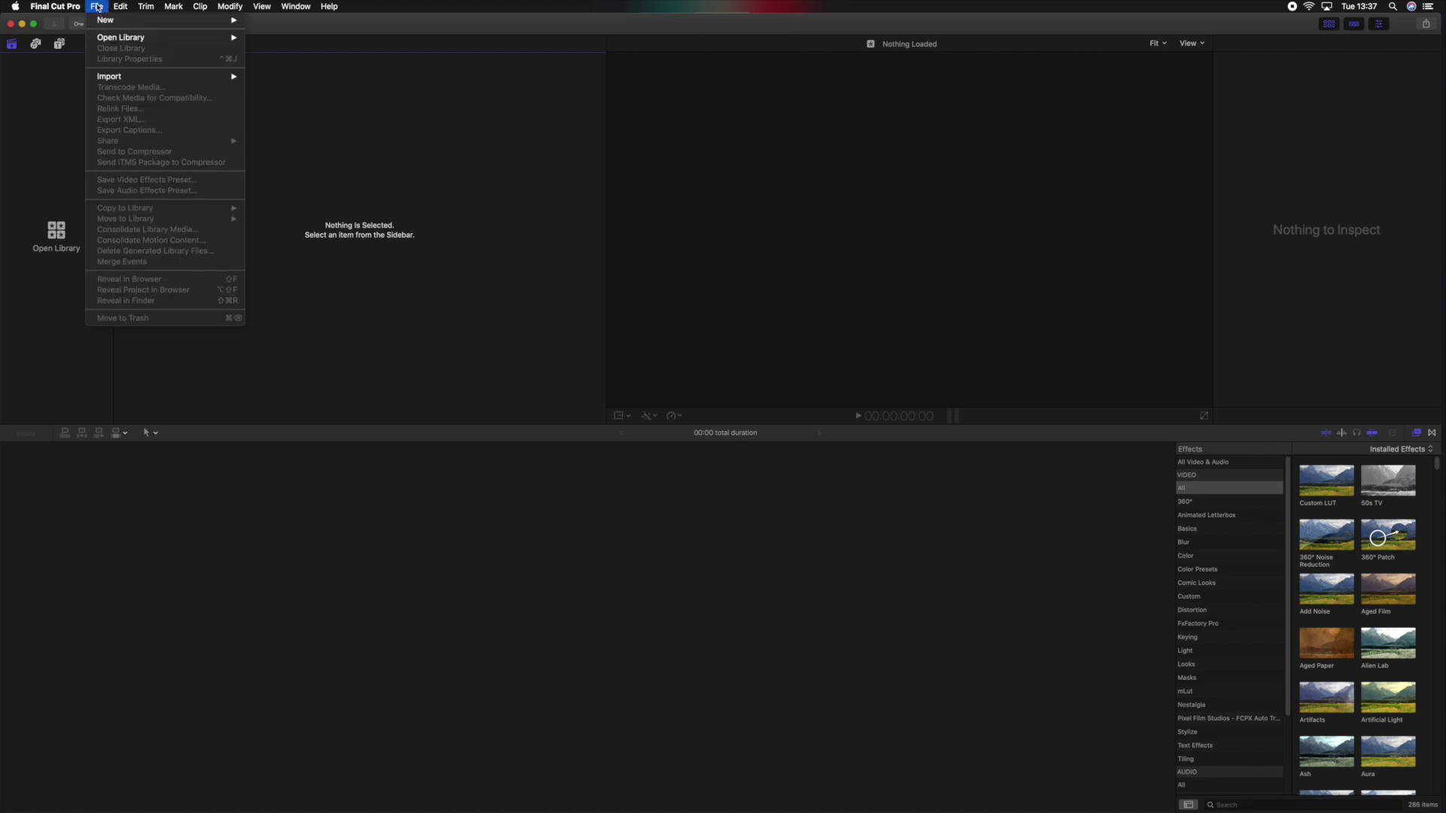
mouse_move(198, 20)
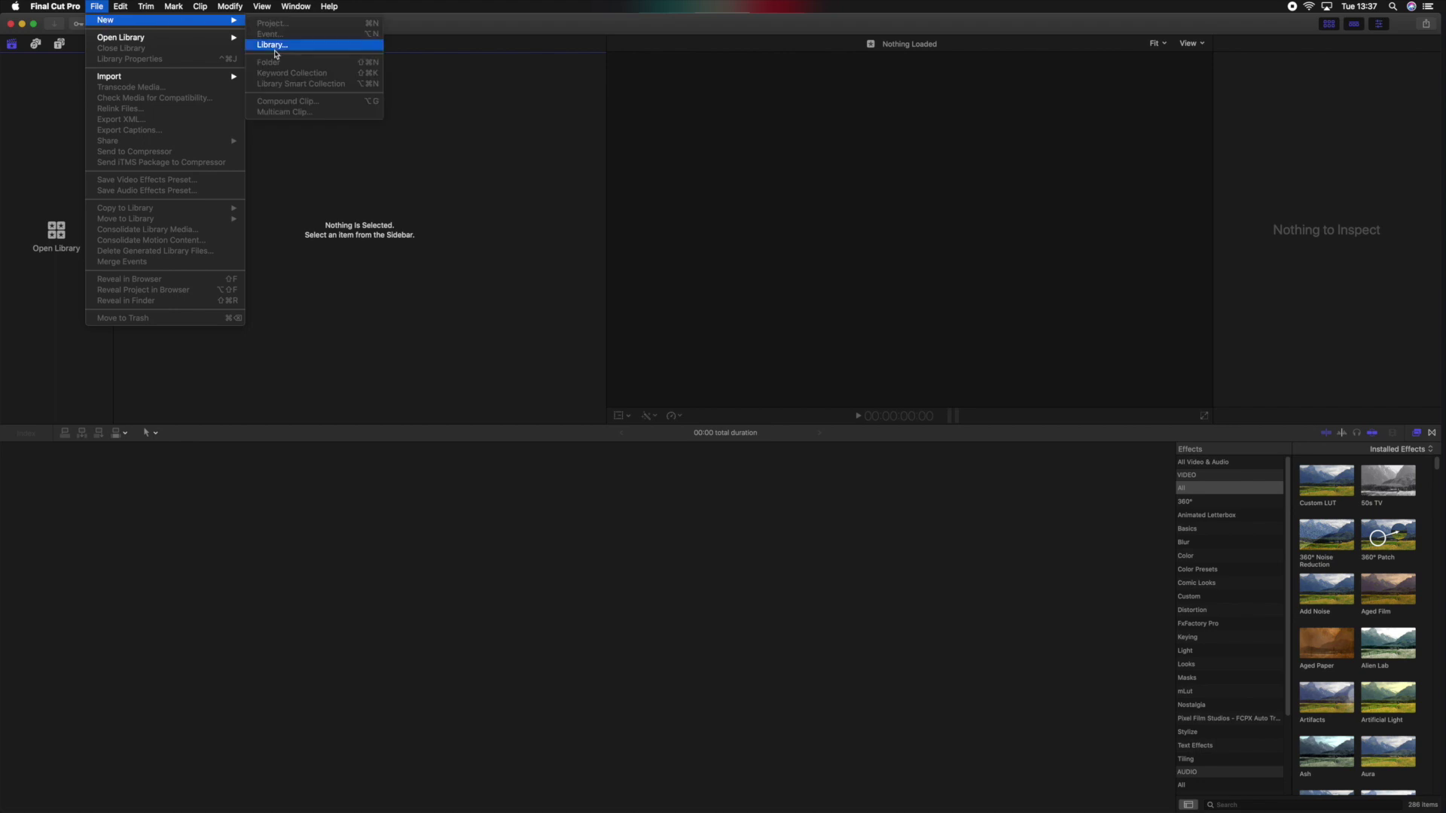
left_click(80, 110)
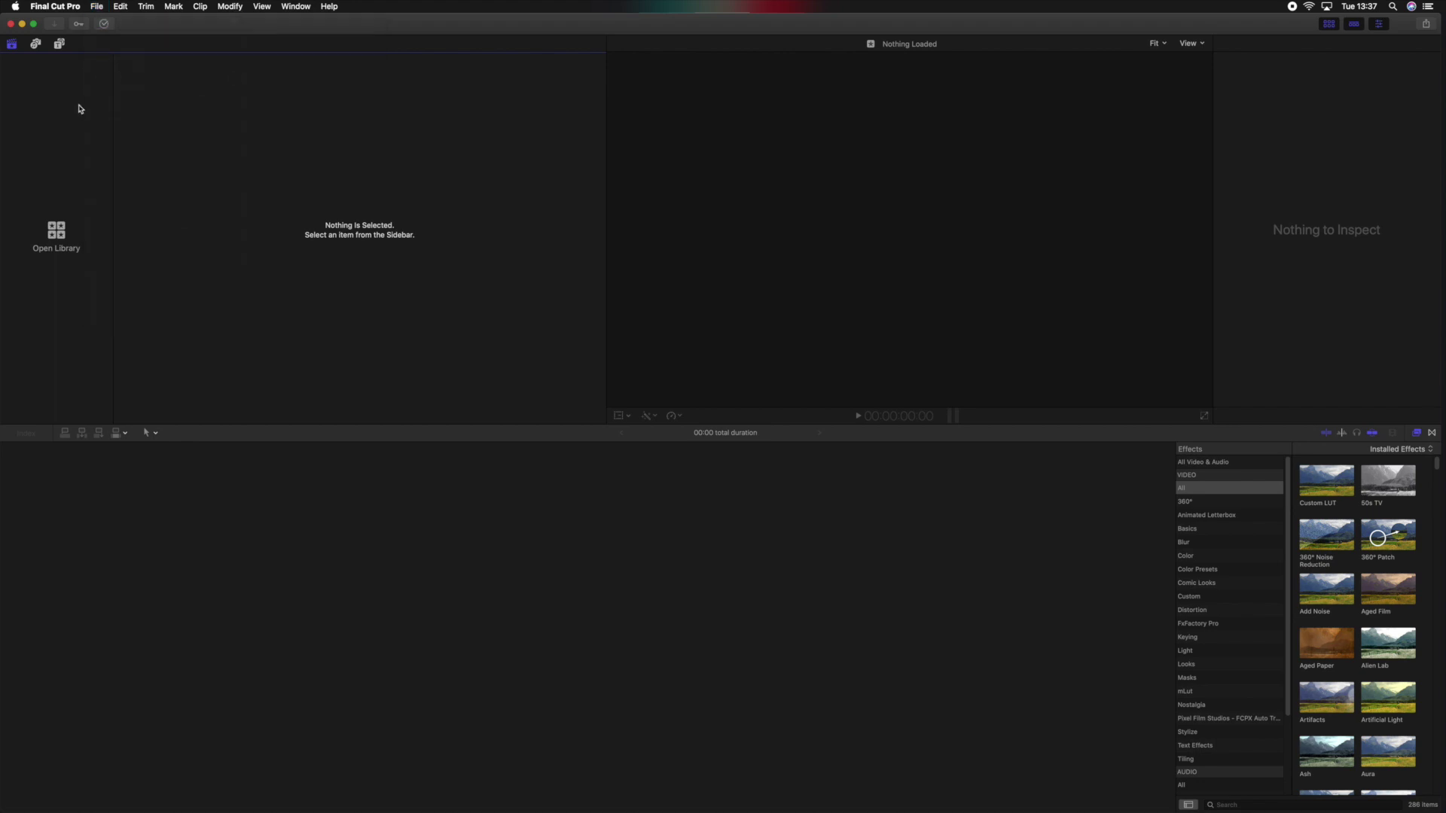
Create a new library named Coffee & Create and save it in C&C > Coffee & Create > Library Files on the Editing SSD
left_click(59, 232)
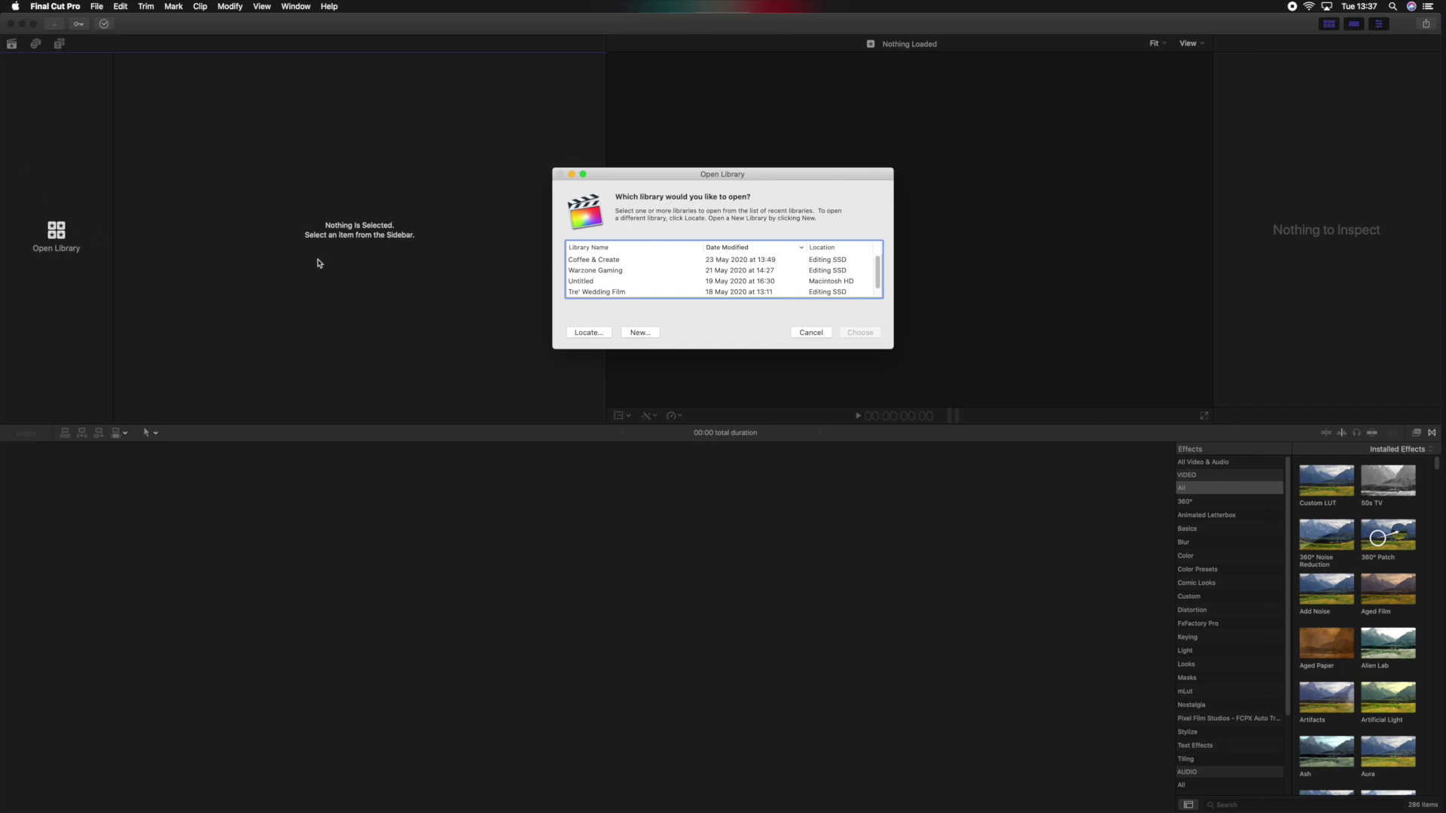
left_click(638, 332)
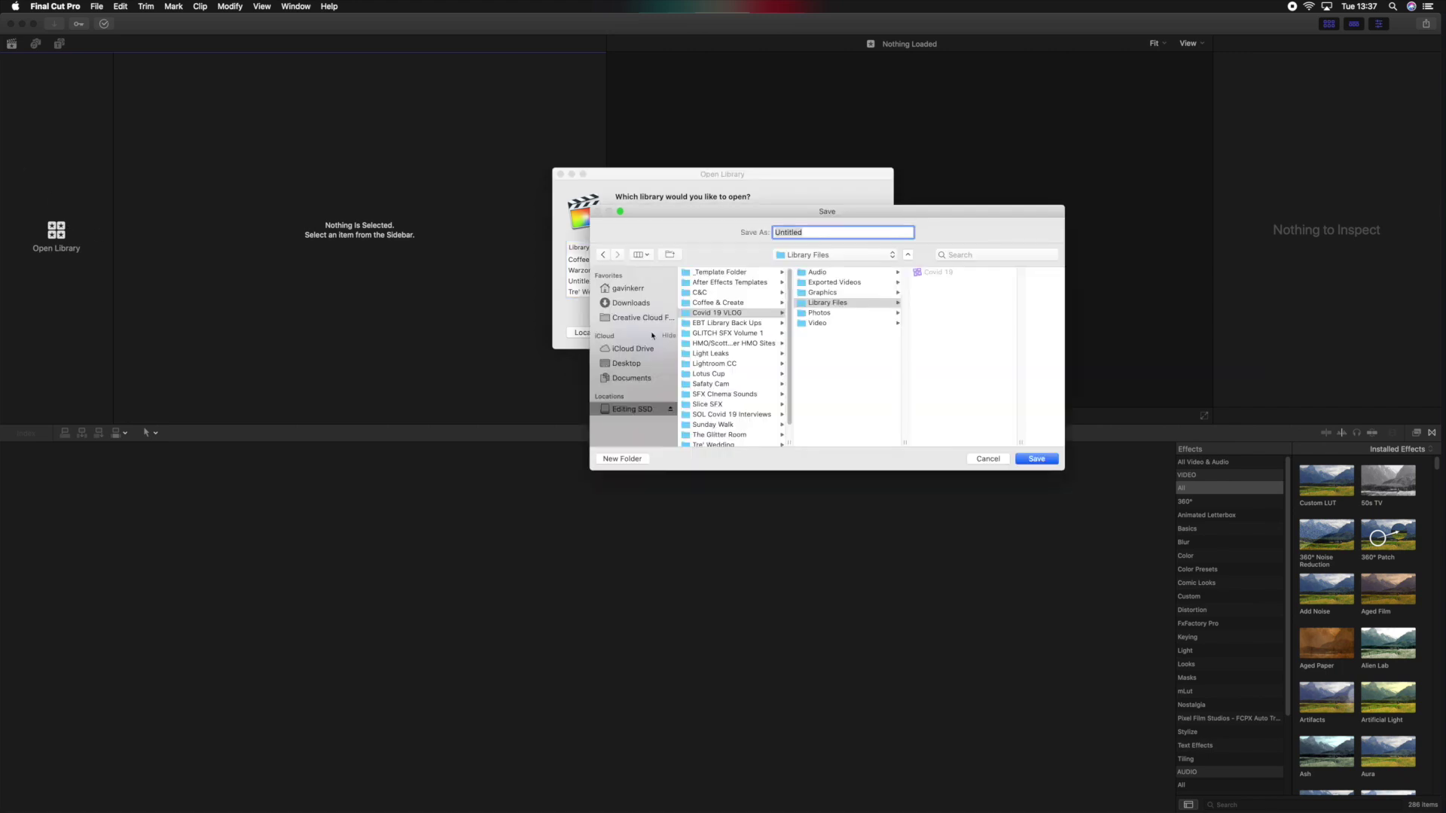
left_click_drag(848, 215, 766, 161)
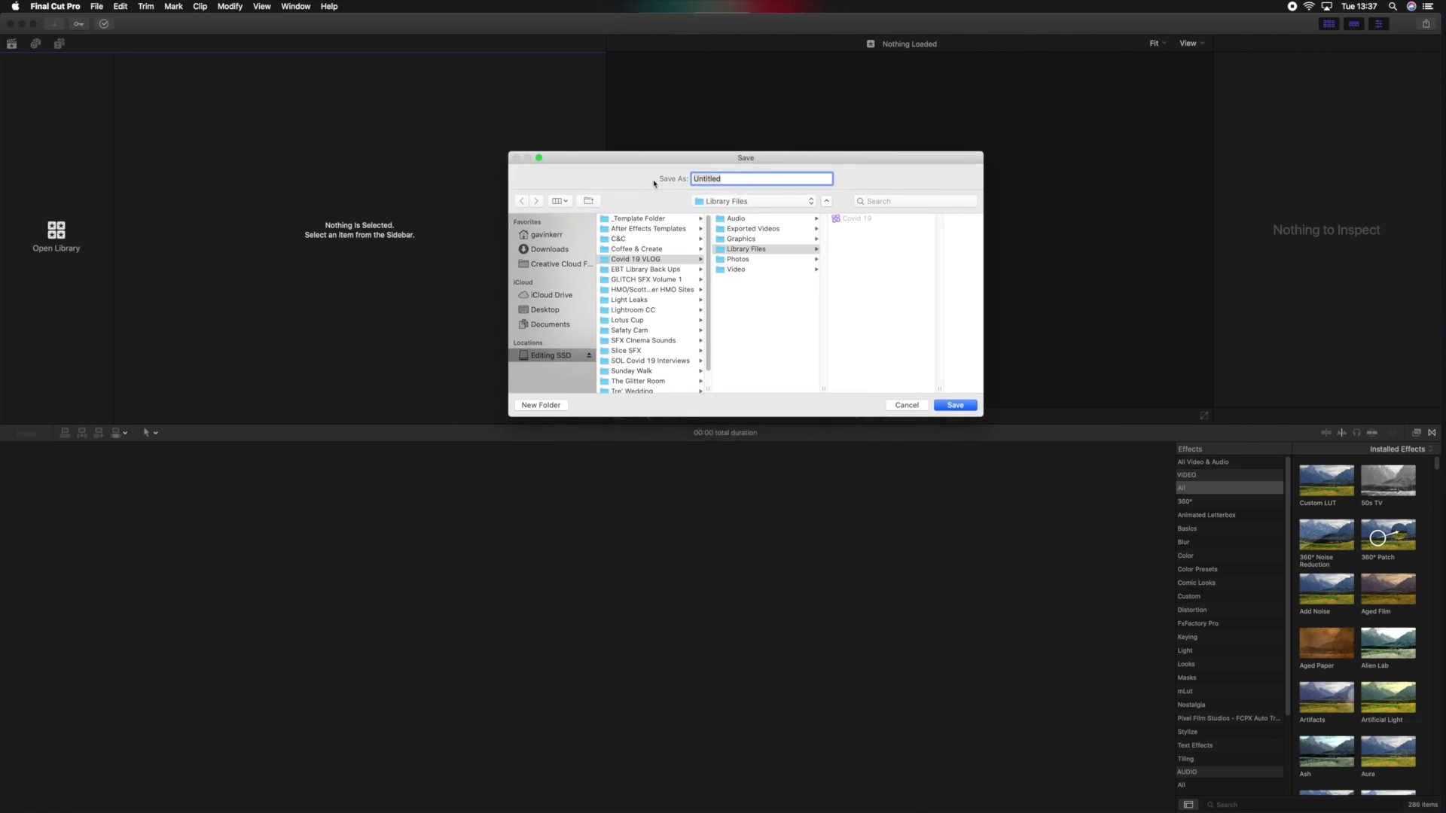
type("Coffee & Create")
left_click(764, 250)
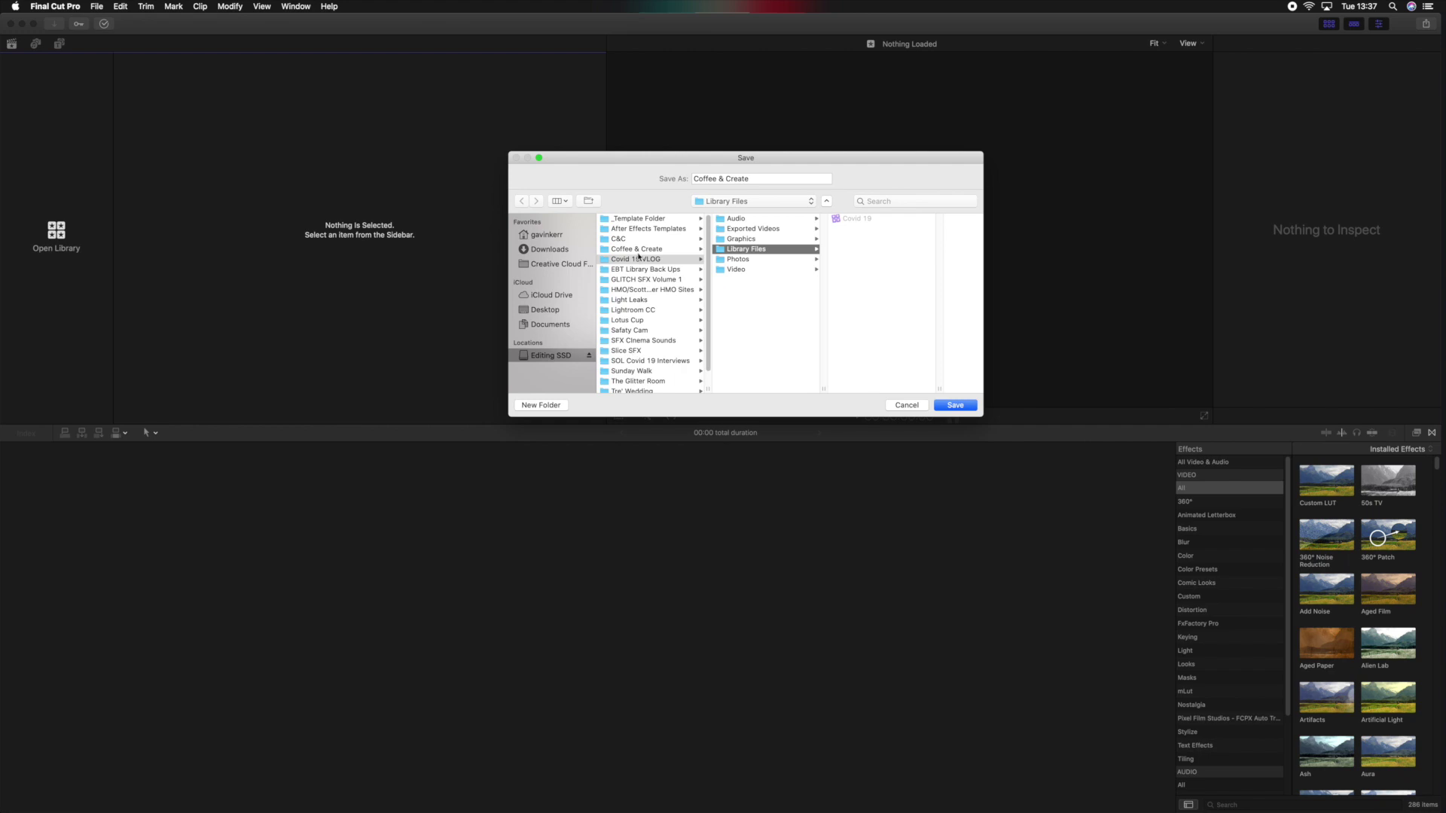
left_click(645, 239)
left_click(769, 230)
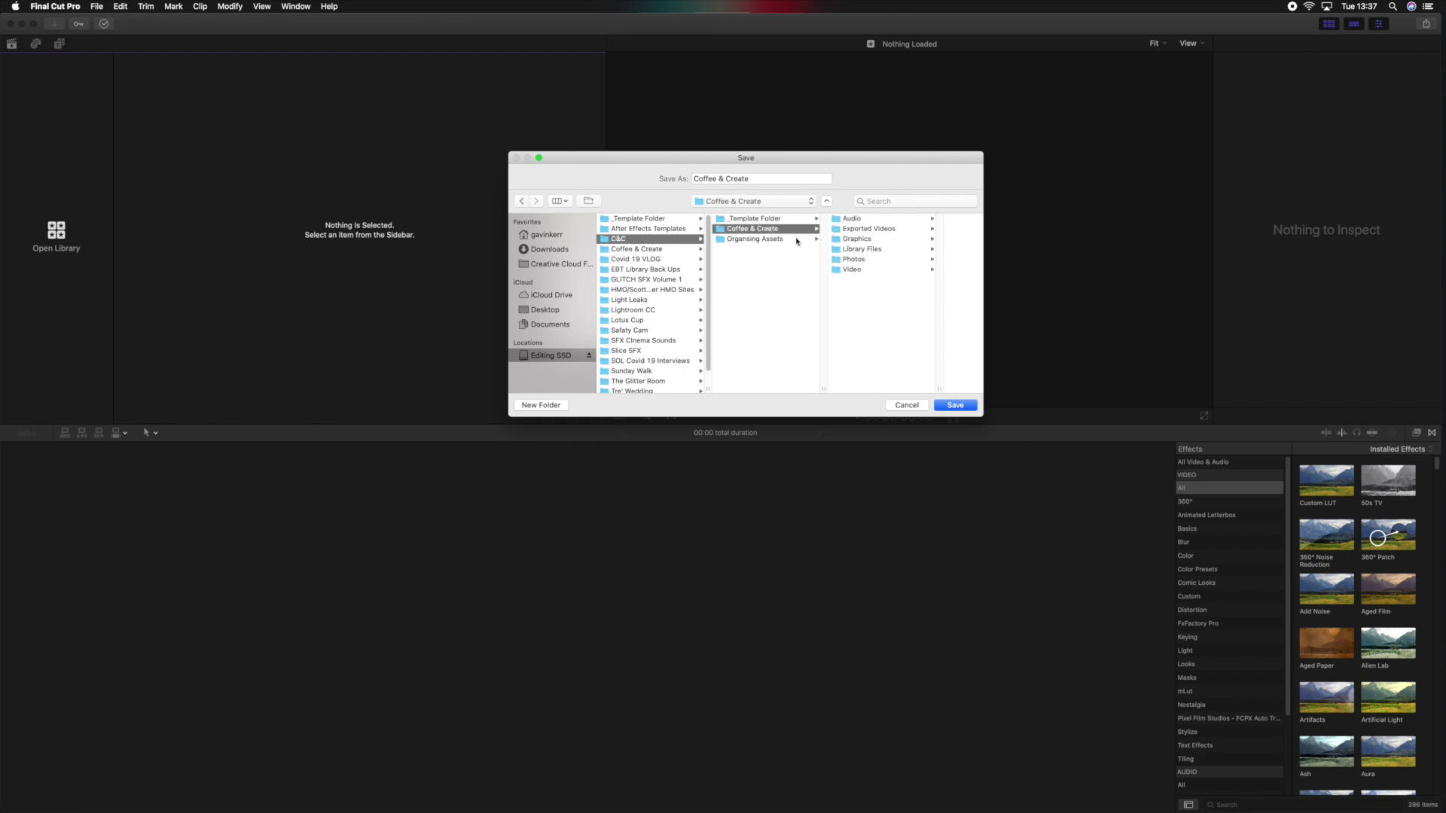
left_click(880, 252)
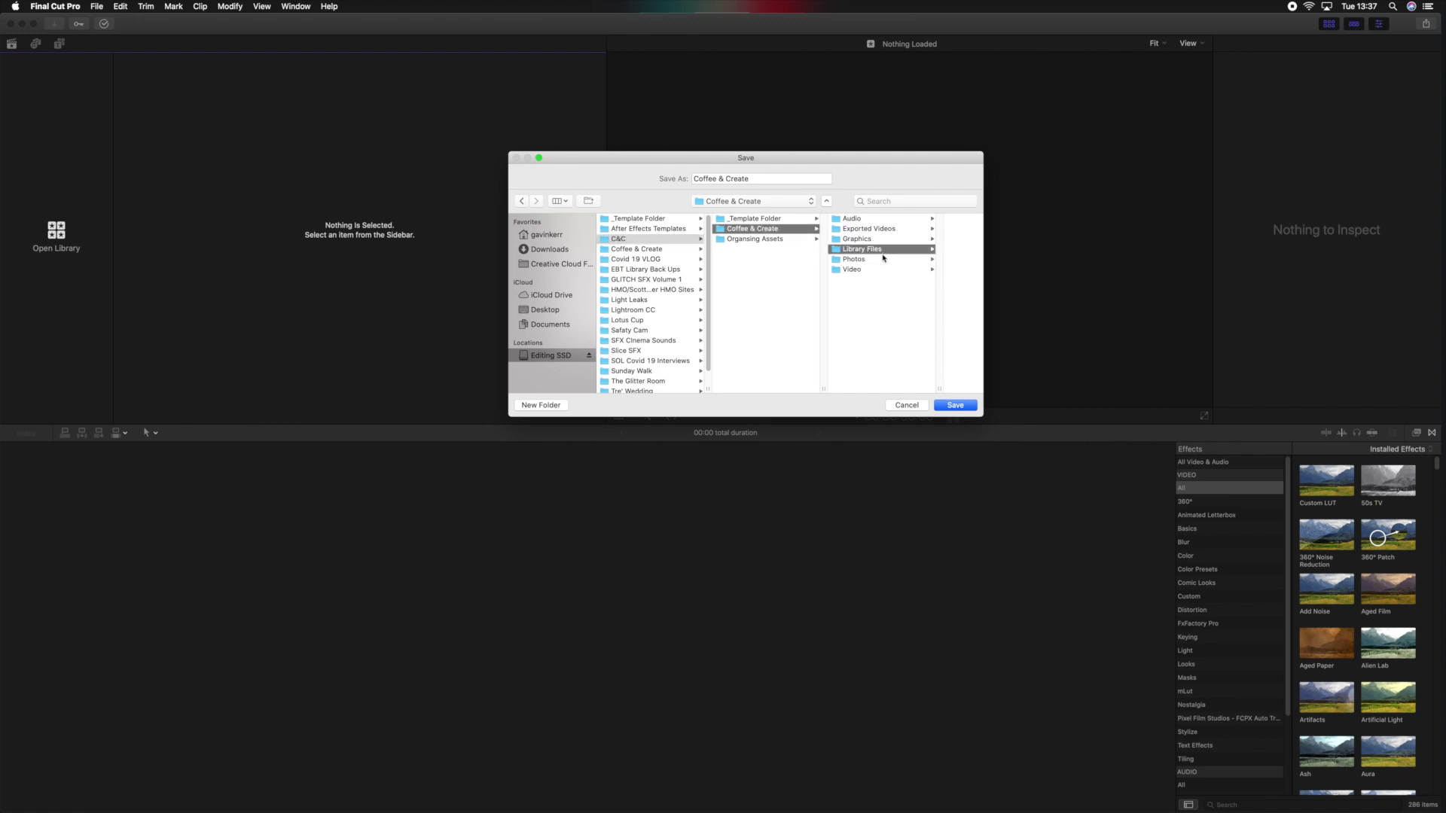
left_click(960, 407)
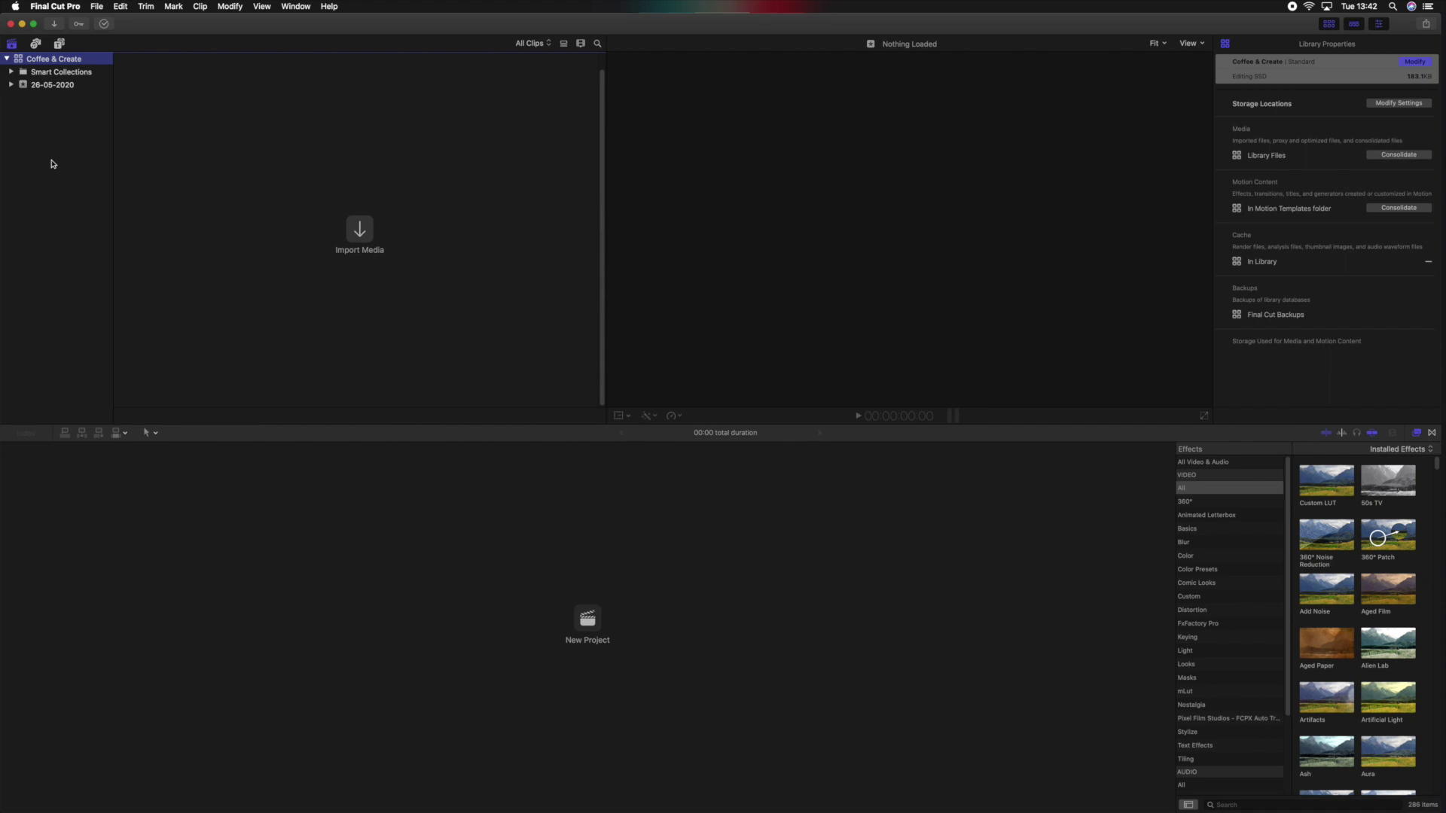
Rename the library's default dated event to Organising & Importing
left_click(66, 85)
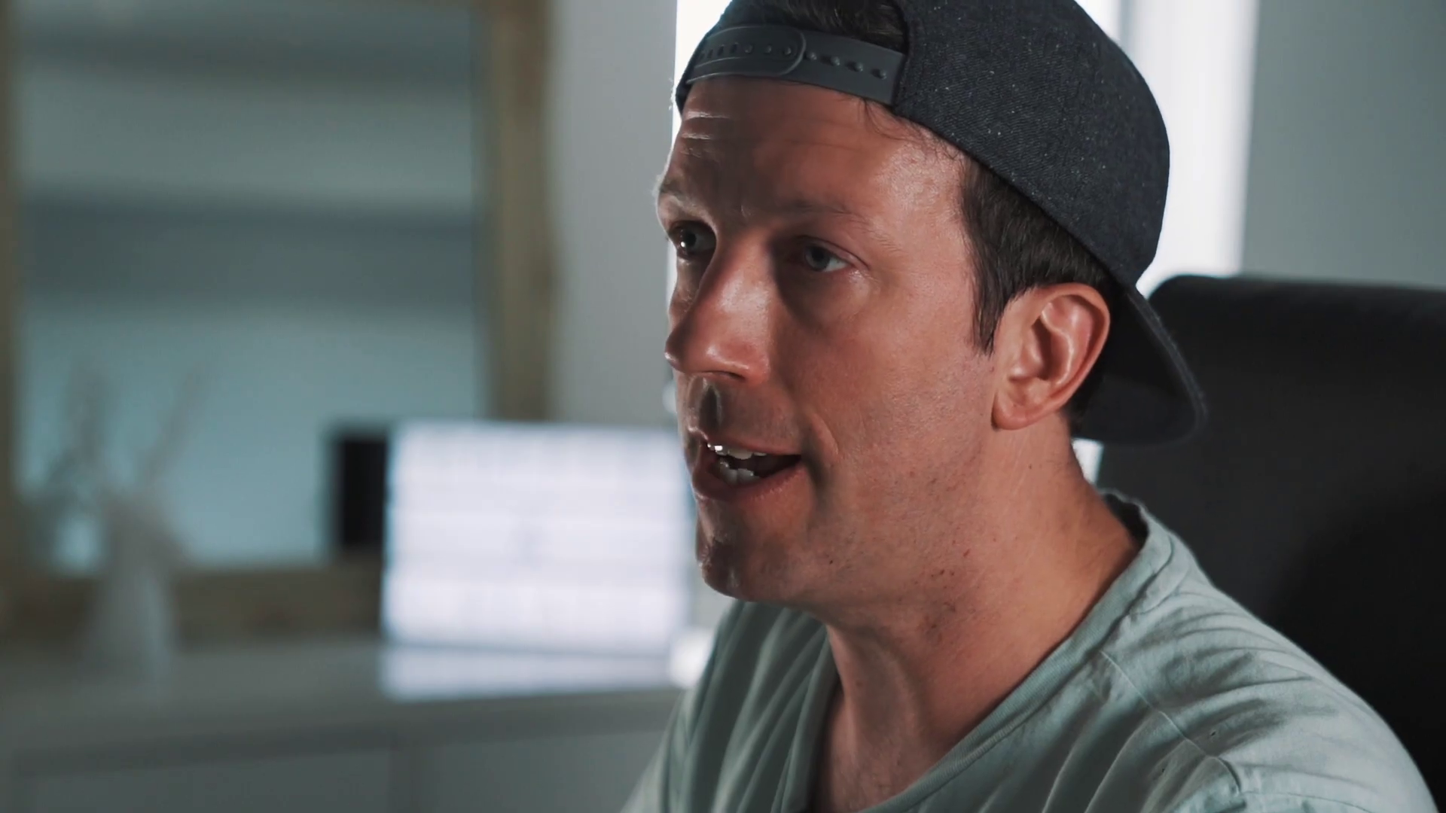
left_click(47, 85)
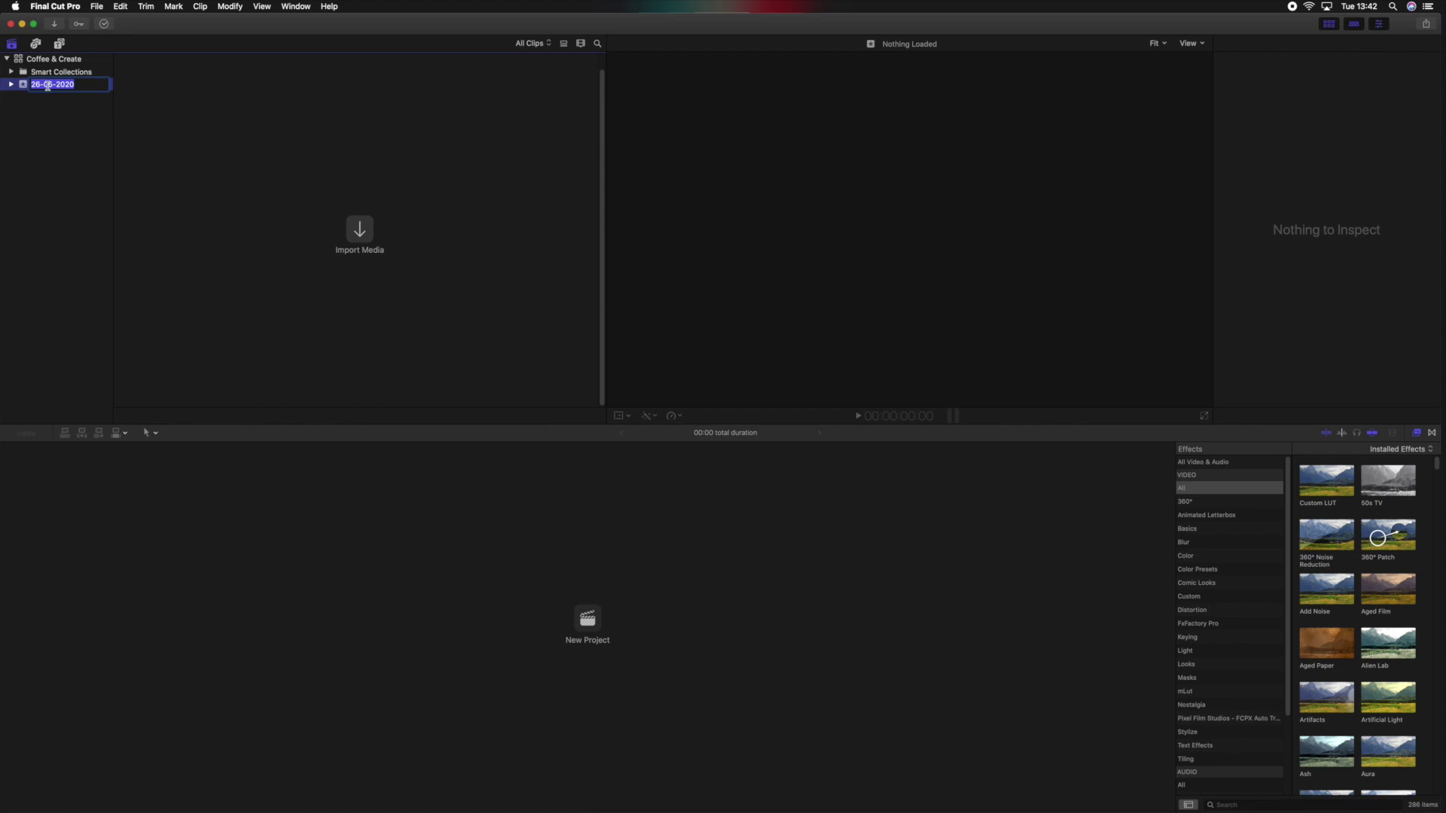
type("Organising & Importing")
key("Return")
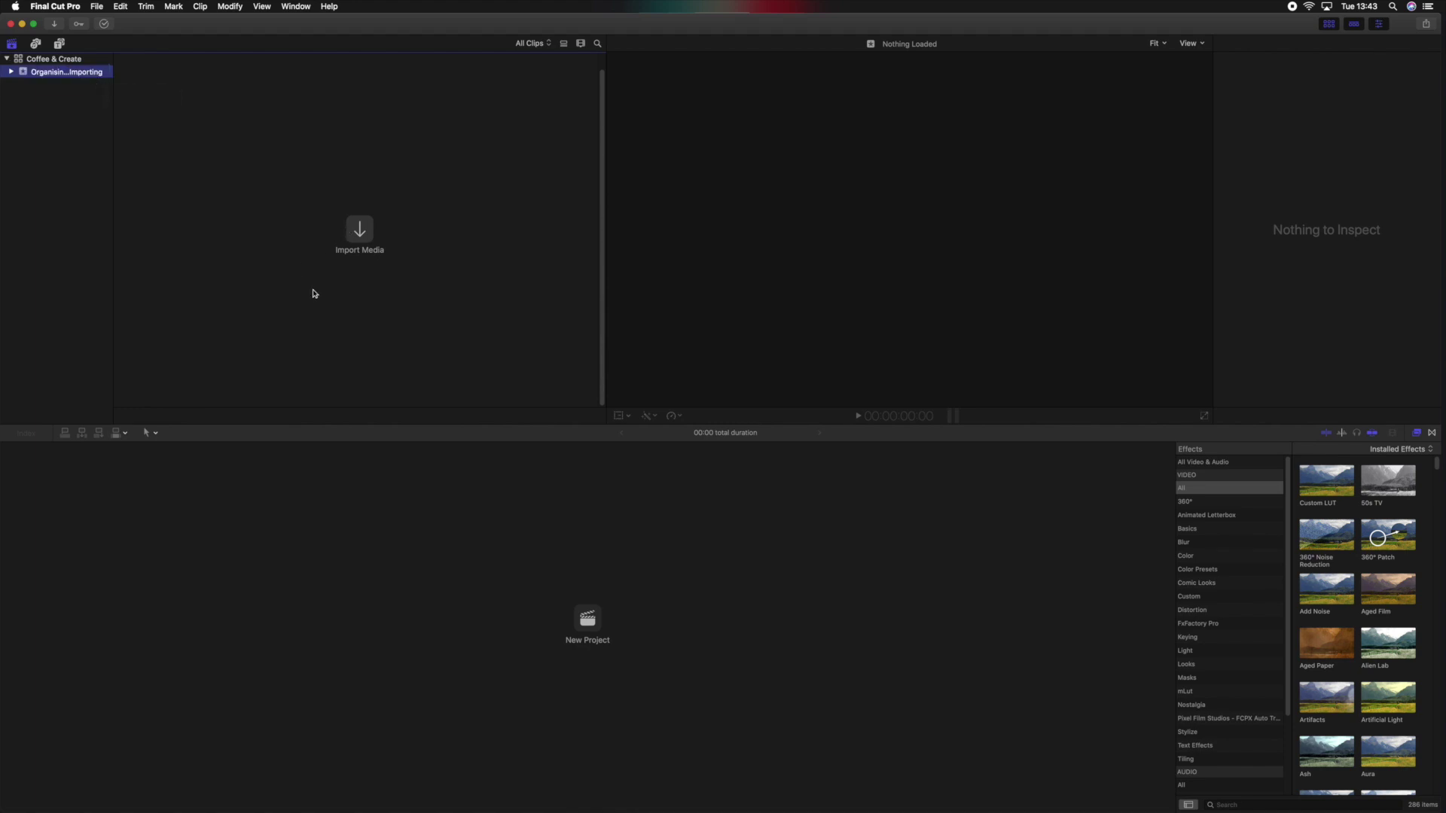
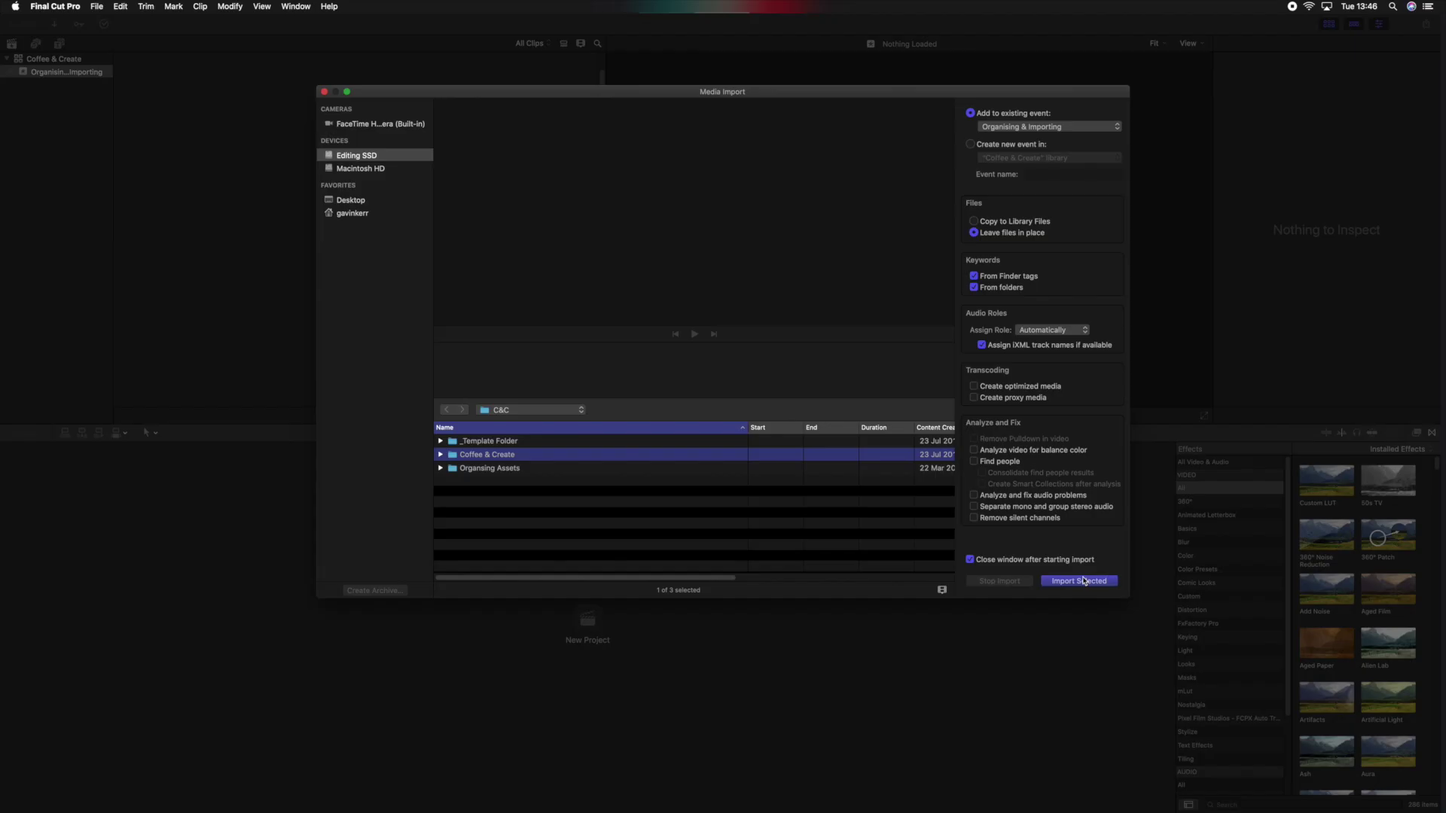
Import the Coffee & Create folder into the Organising & Importing event, leaving files in place with keywords from Finder tags and folders
left_click(1082, 586)
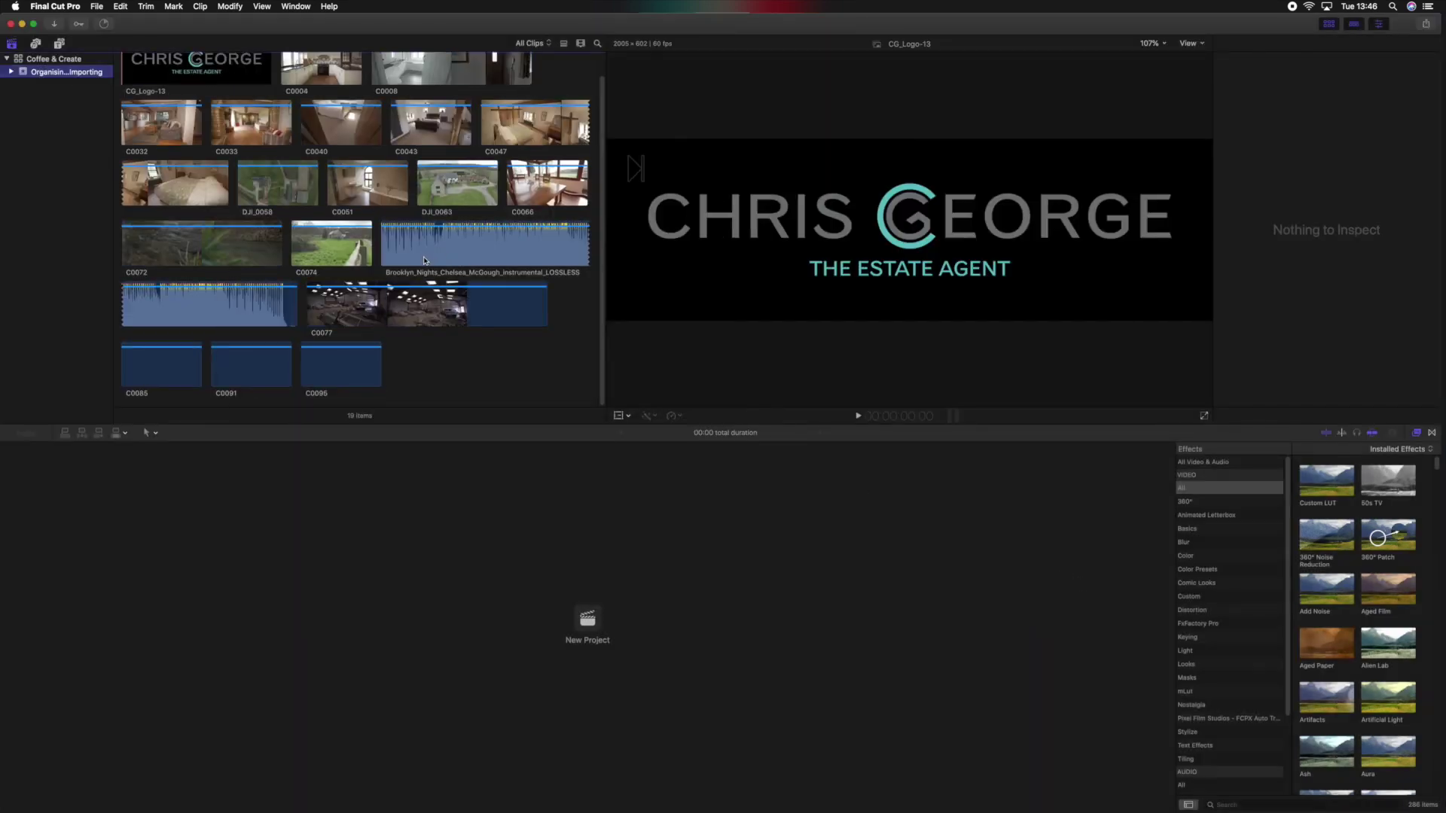
scroll(433, 271, "up", 2)
scroll(414, 343, "down", 2)
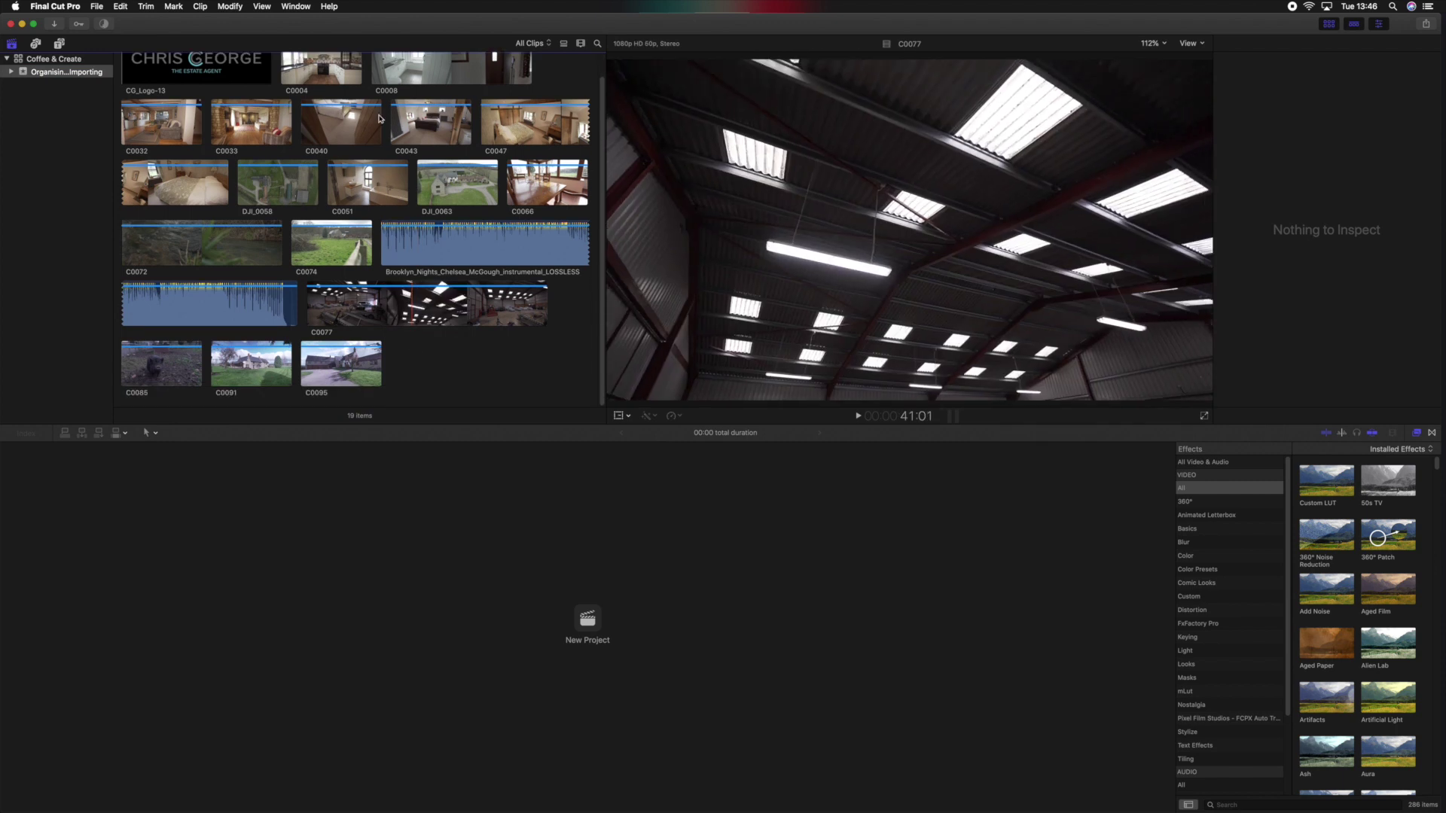
Expand the Organising & Importing event and inspect the clips in its A Cam, Audio, Coffee & Create, Drone, Graphics and Music keyword collections
double_click(66, 73)
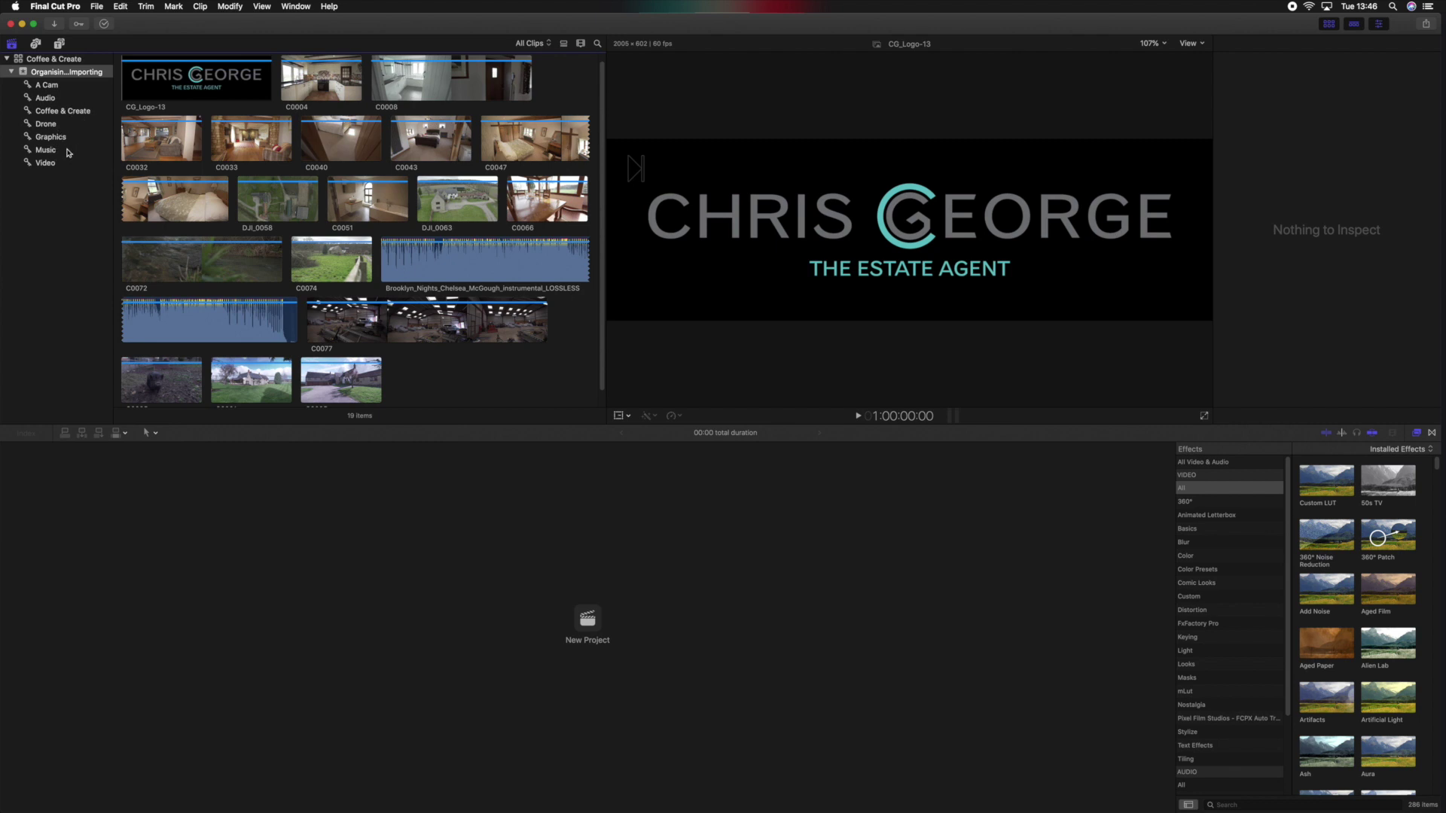
left_click(47, 85)
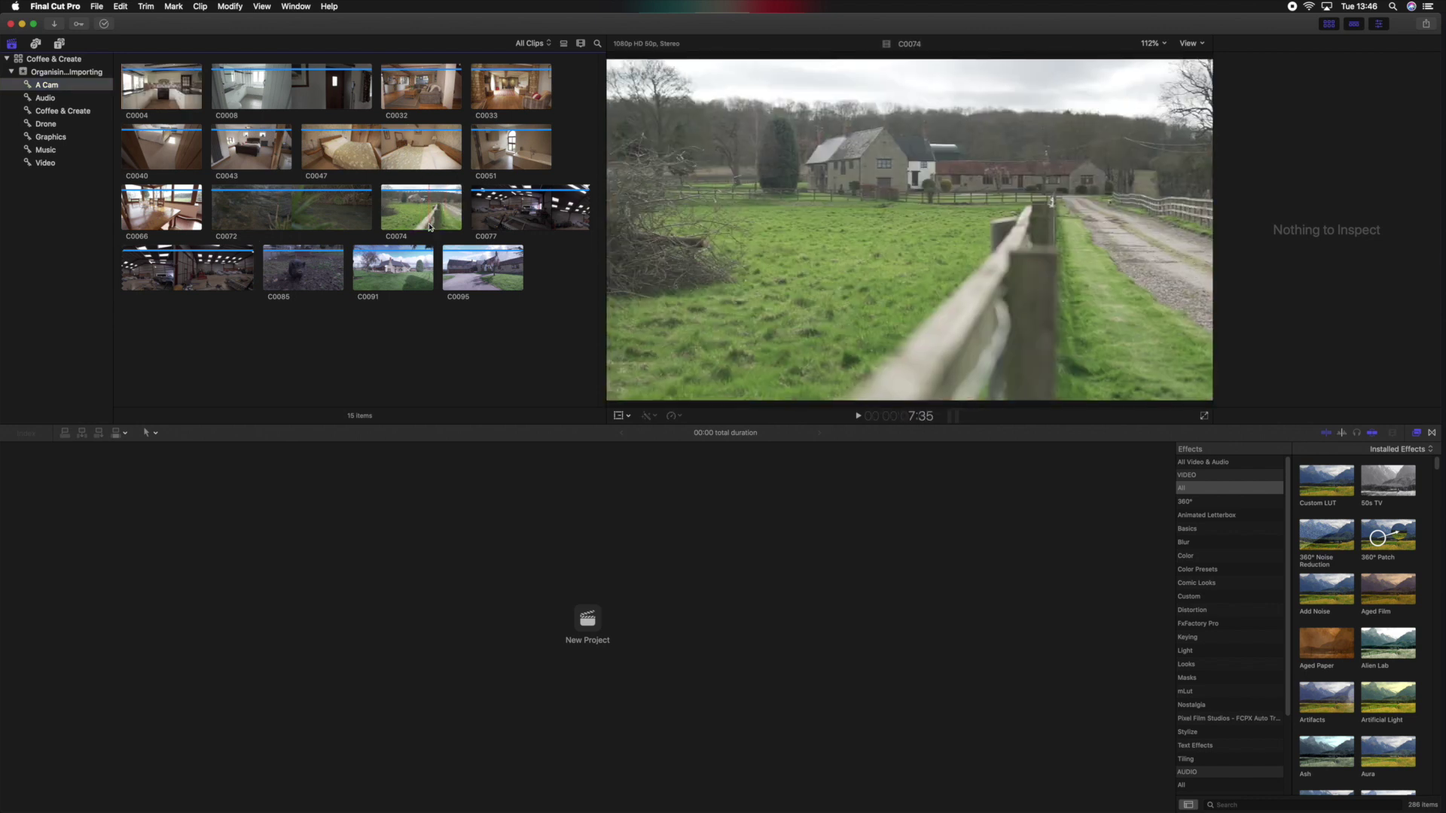
left_click(47, 99)
left_click(160, 91)
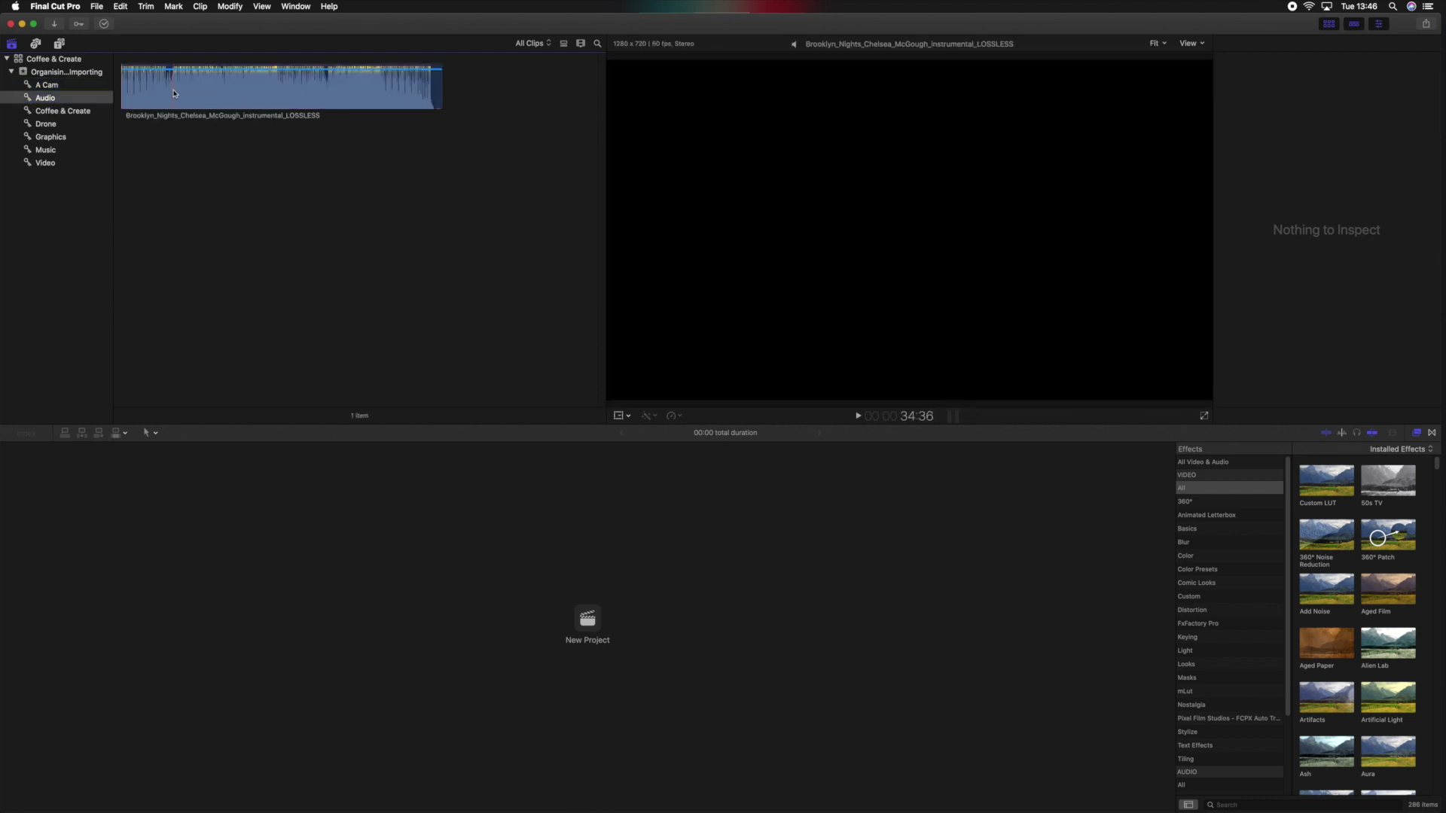
left_click(63, 113)
scroll(425, 236, "down", 1)
scroll(423, 232, "up", 2)
left_click(46, 124)
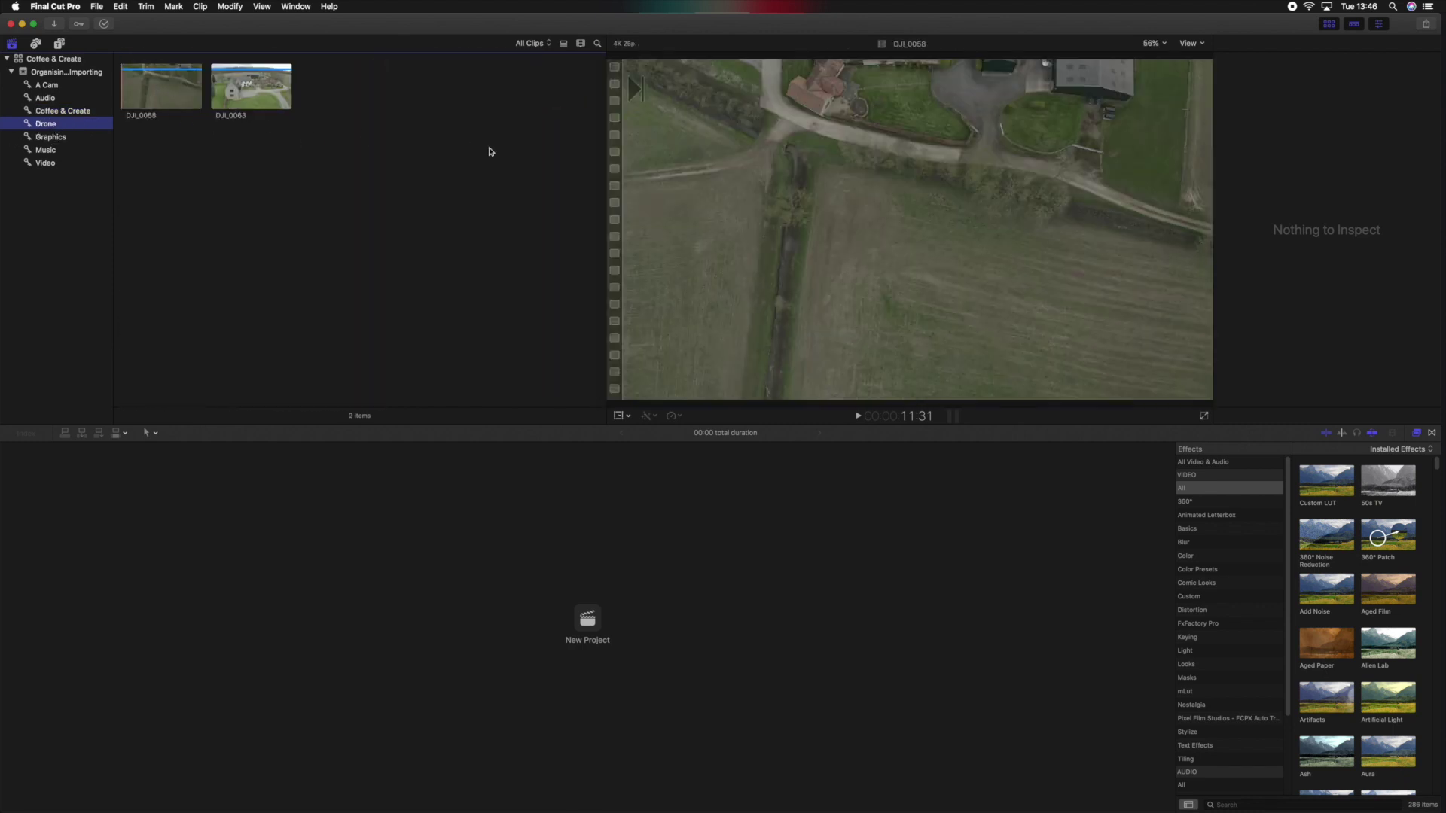
left_click(65, 137)
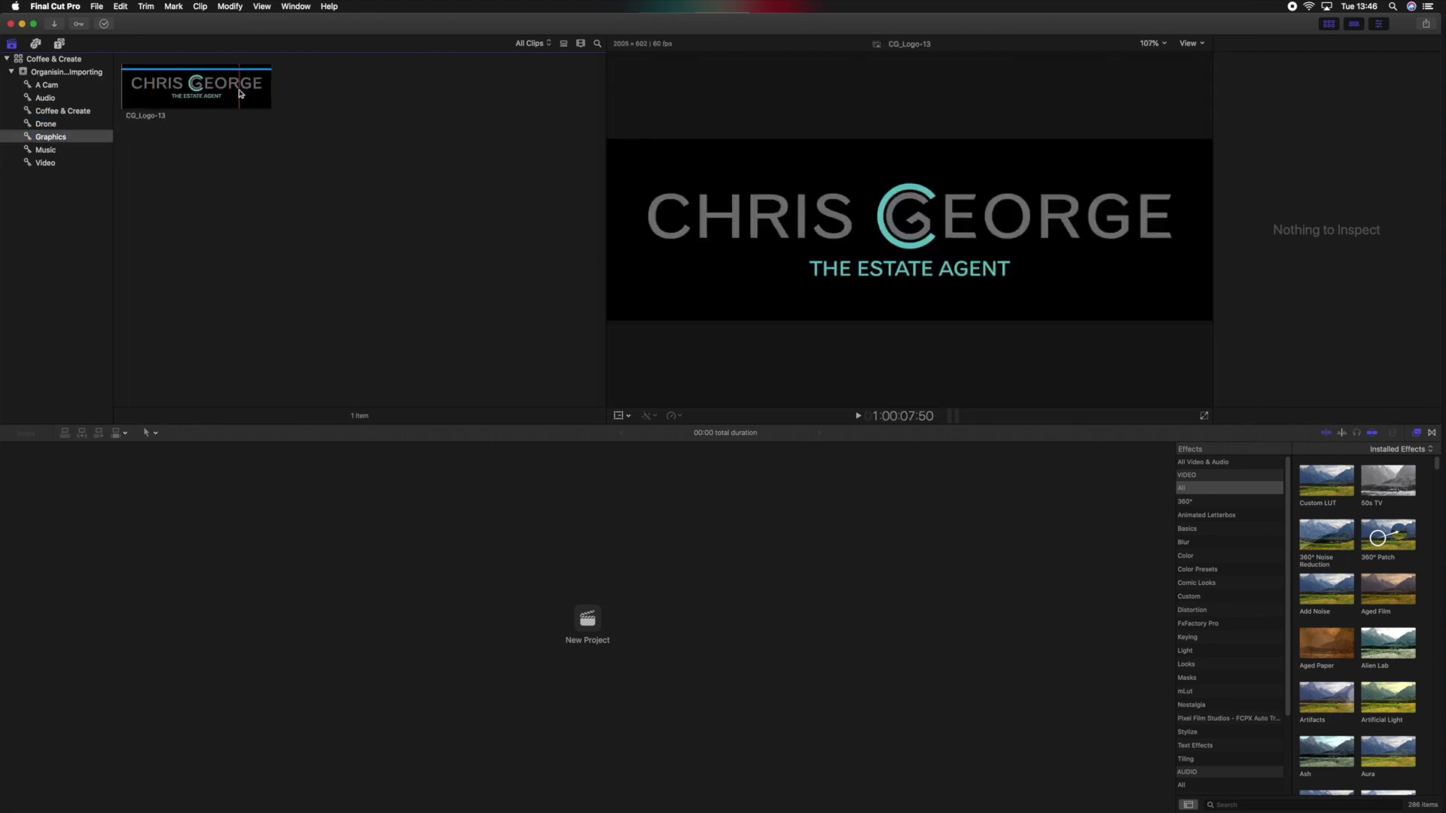
left_click(45, 152)
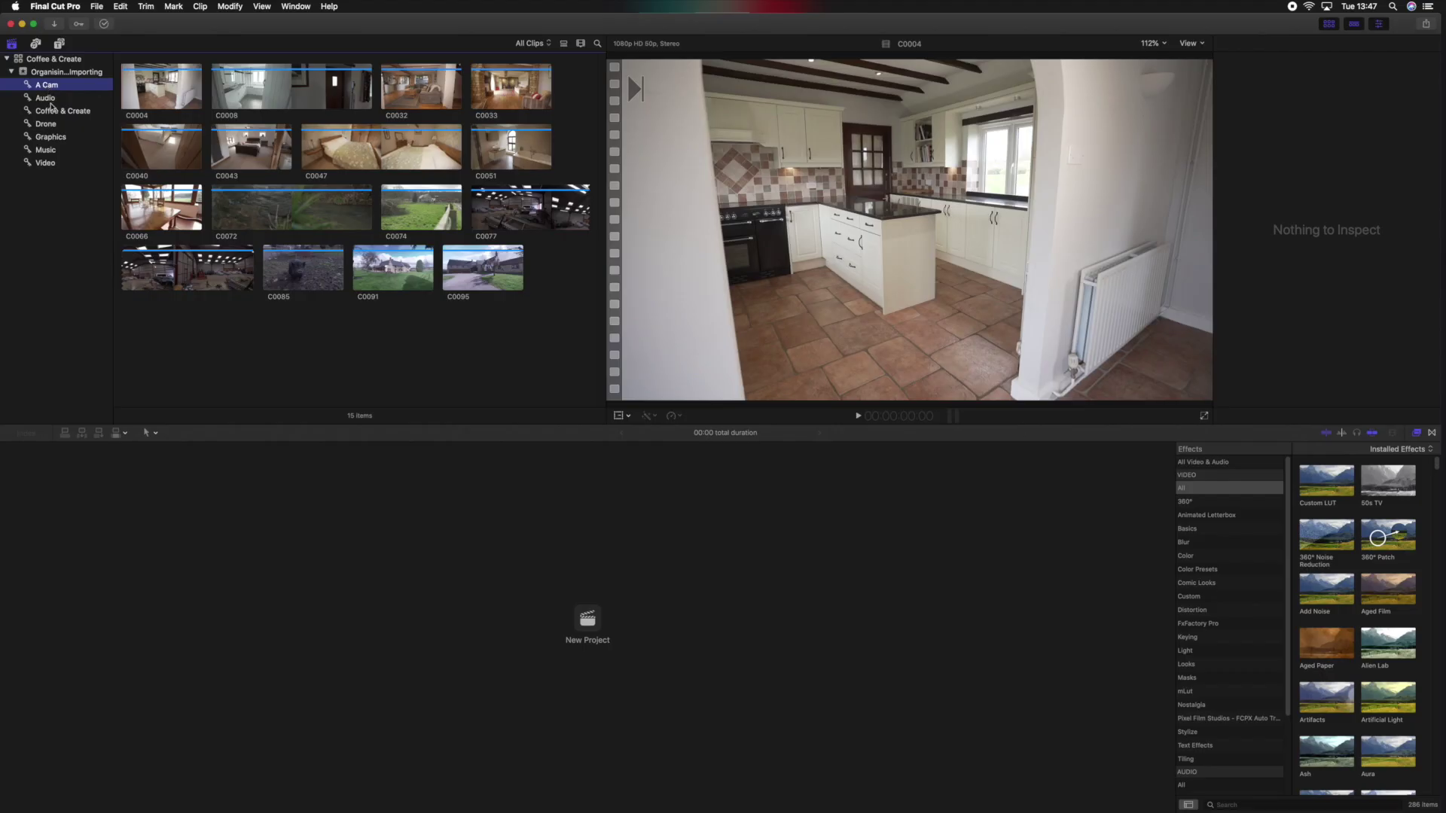
Compare the contents of all the event's keyword collections in order, from A Cam through to Video
left_click(48, 99)
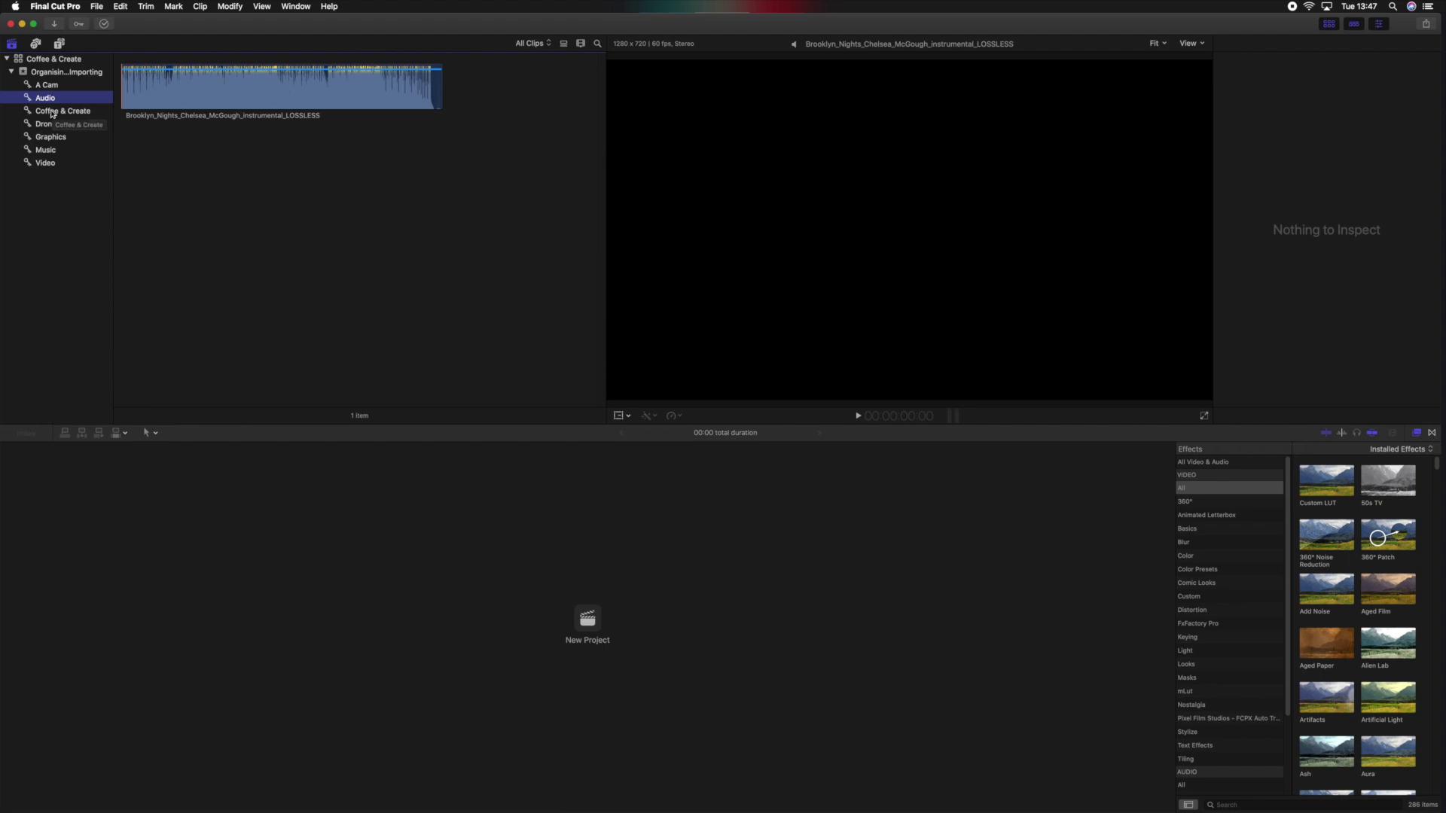
left_click(47, 85)
left_click(45, 98)
left_click(54, 111)
left_click(46, 124)
left_click(49, 137)
left_click(45, 150)
left_click(45, 163)
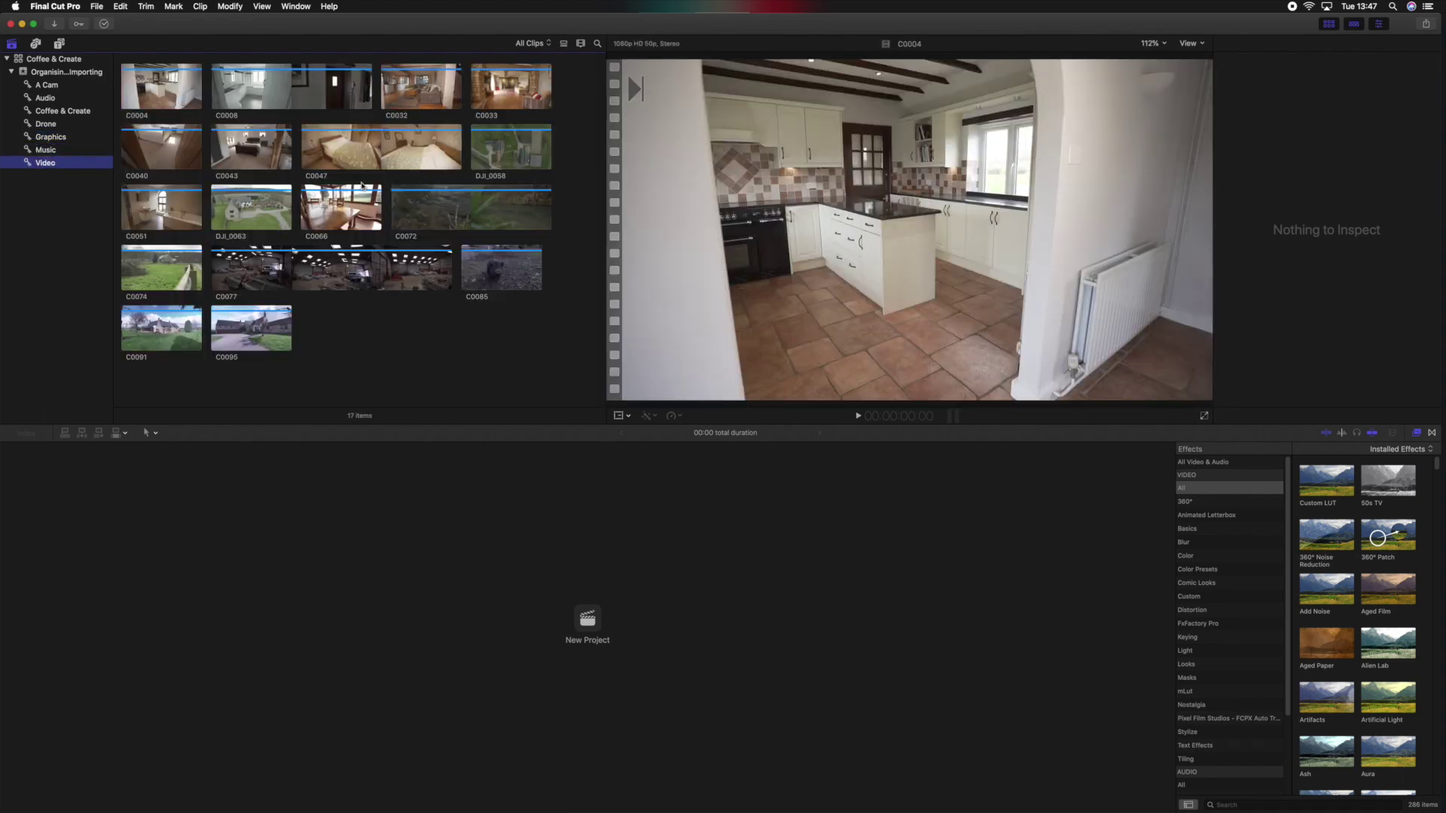